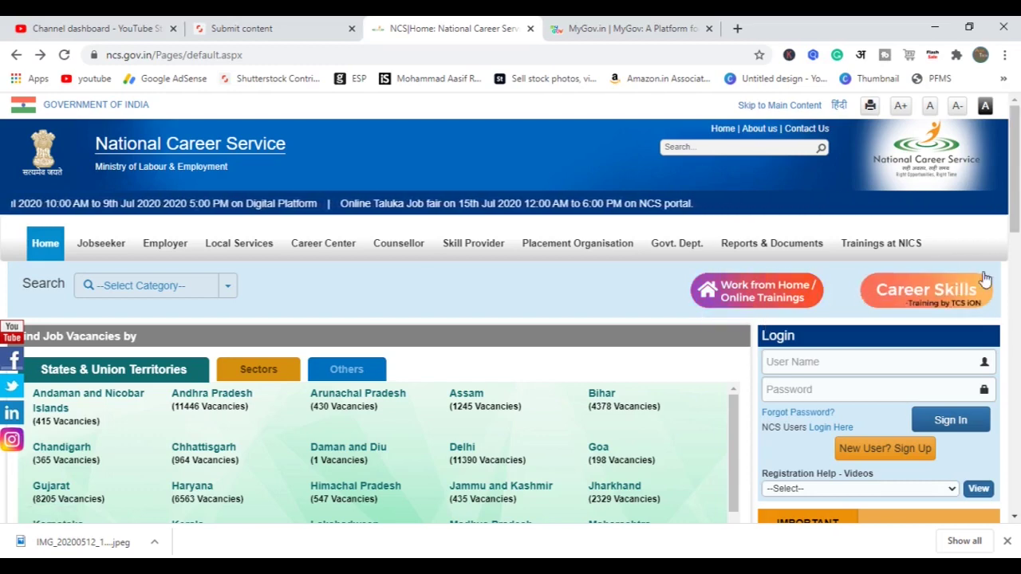
# Start a new user sign-up on the National Career Service portal and register as Jobseeker
pyautogui.scroll(-2, 1019, 232)
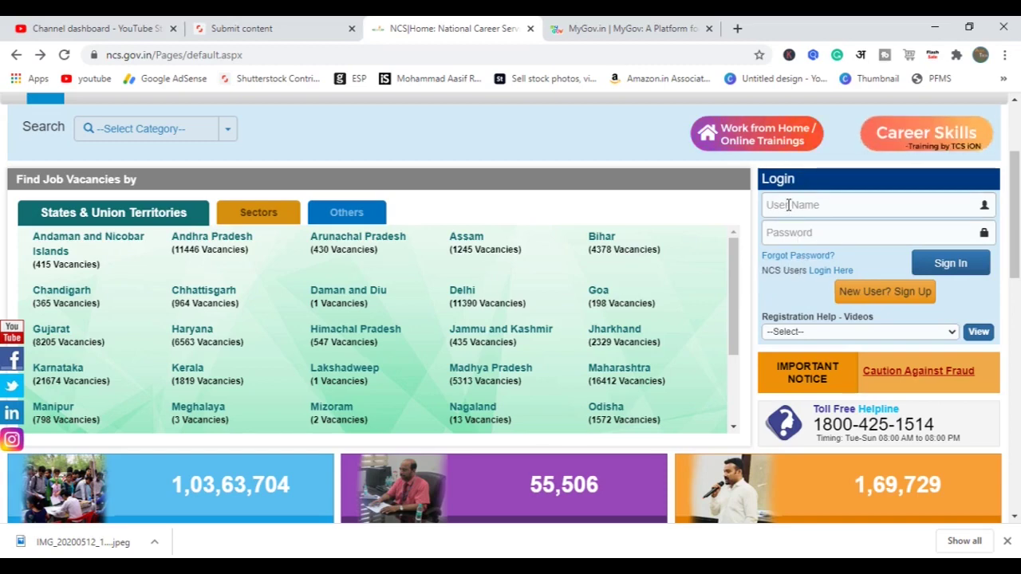
pyautogui.click(876, 293)
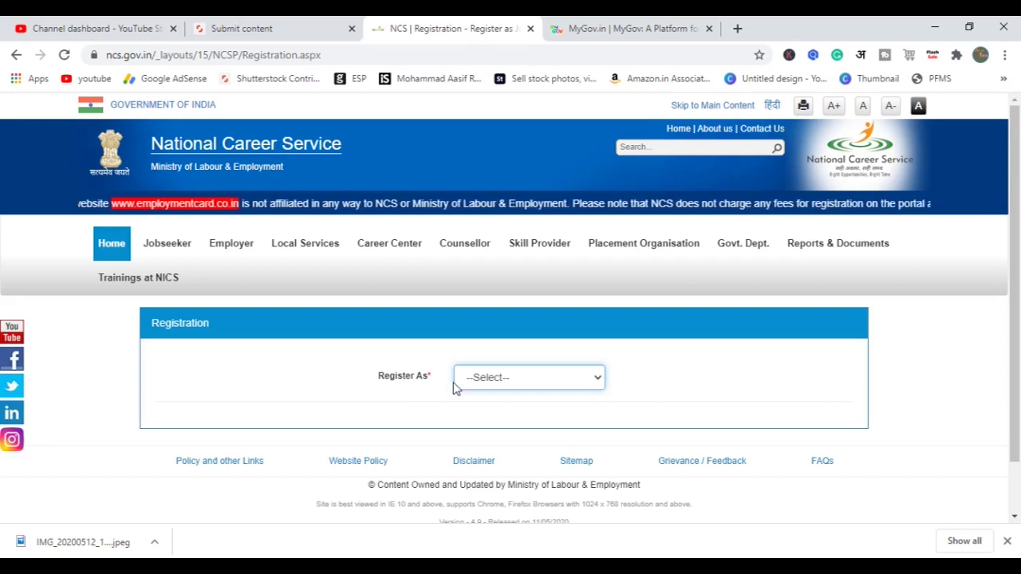
pyautogui.click(502, 382)
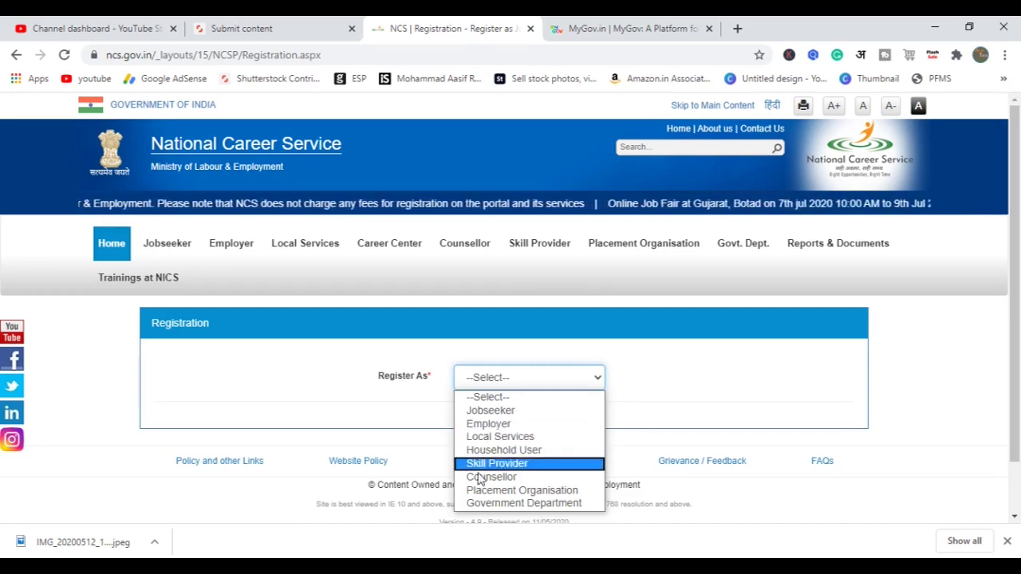
pyautogui.click(488, 411)
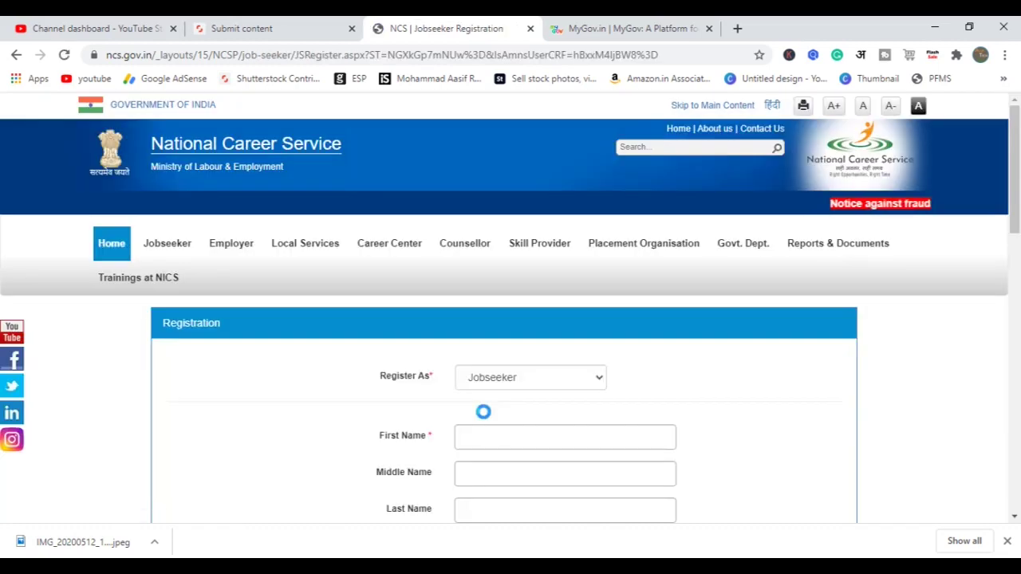
# Set the unique identification type to Aadhaar Card and choose the date of birth from the calendar
pyautogui.moveTo(1019, 171); pyautogui.dragTo(1019, 227)
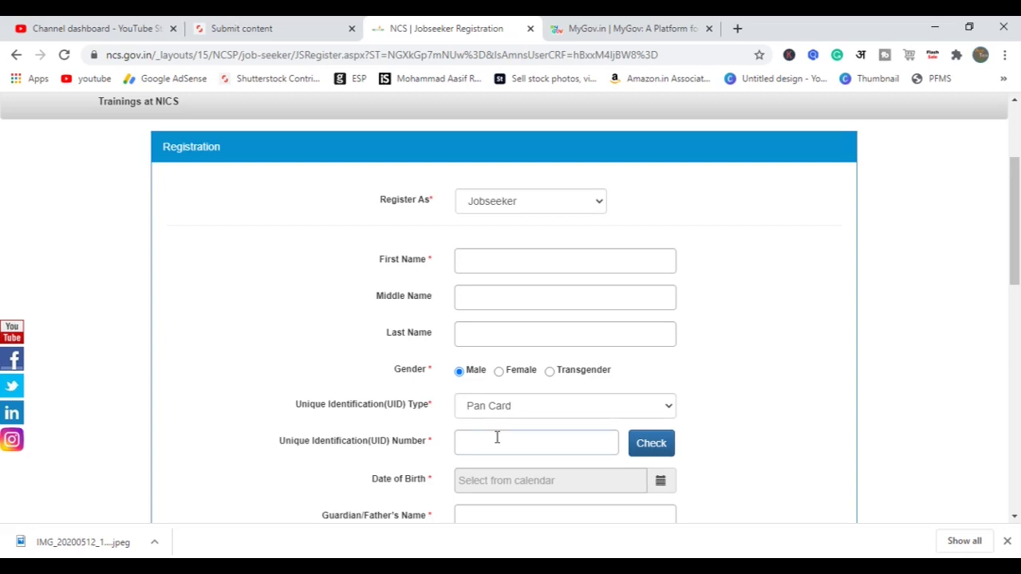
pyautogui.click(520, 411)
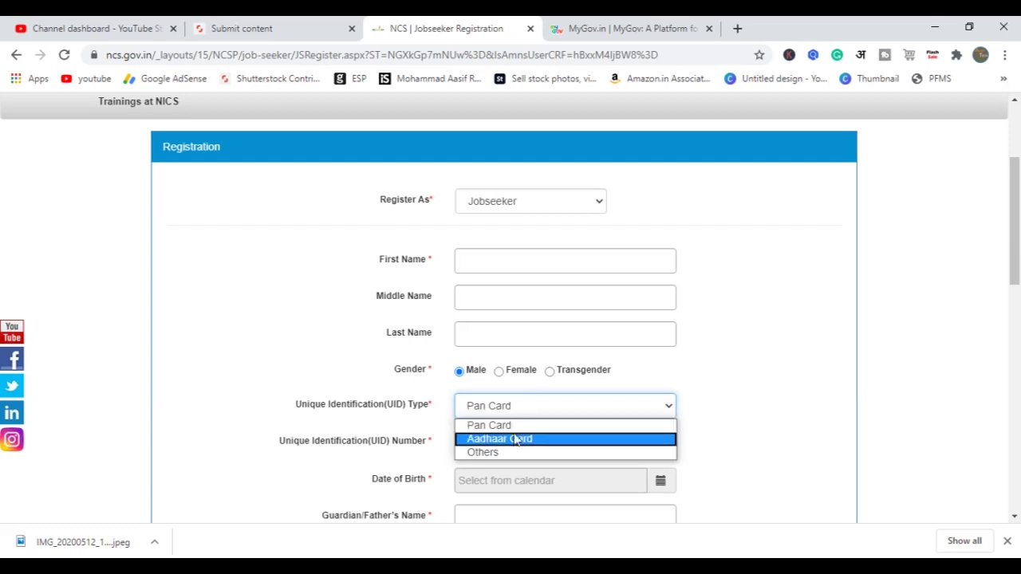
pyautogui.click(517, 439)
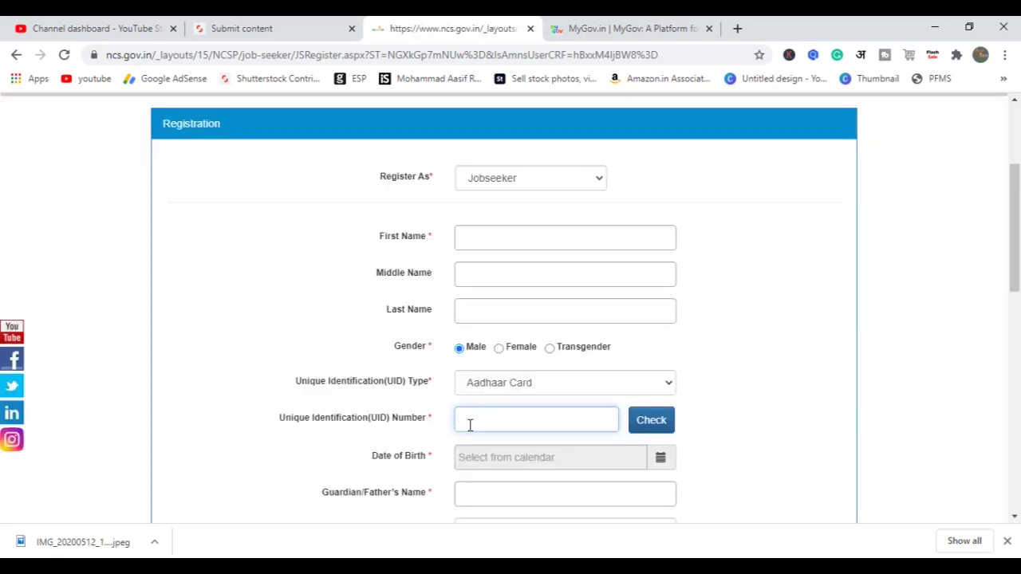
pyautogui.click(500, 386)
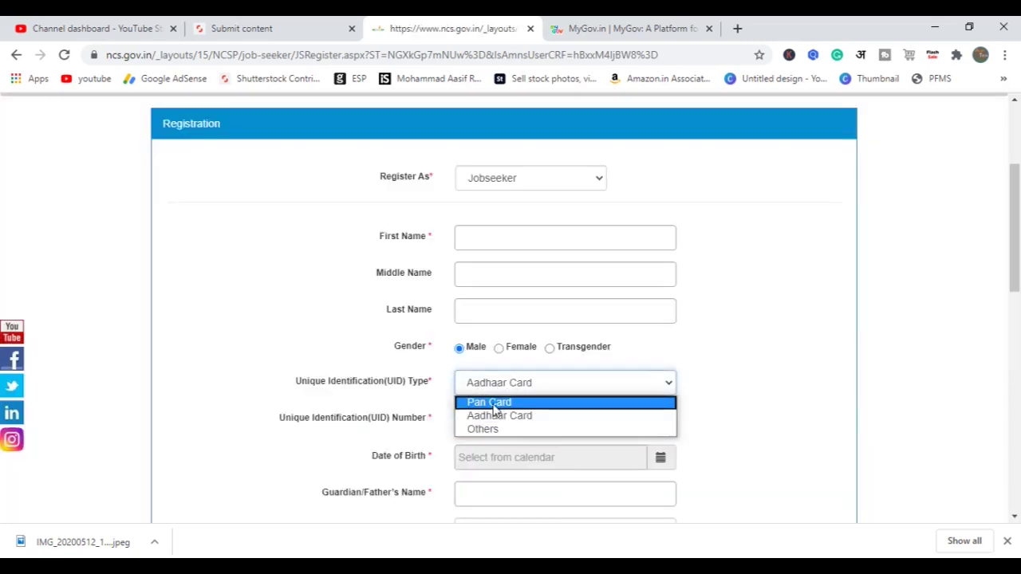
pyautogui.click(496, 402)
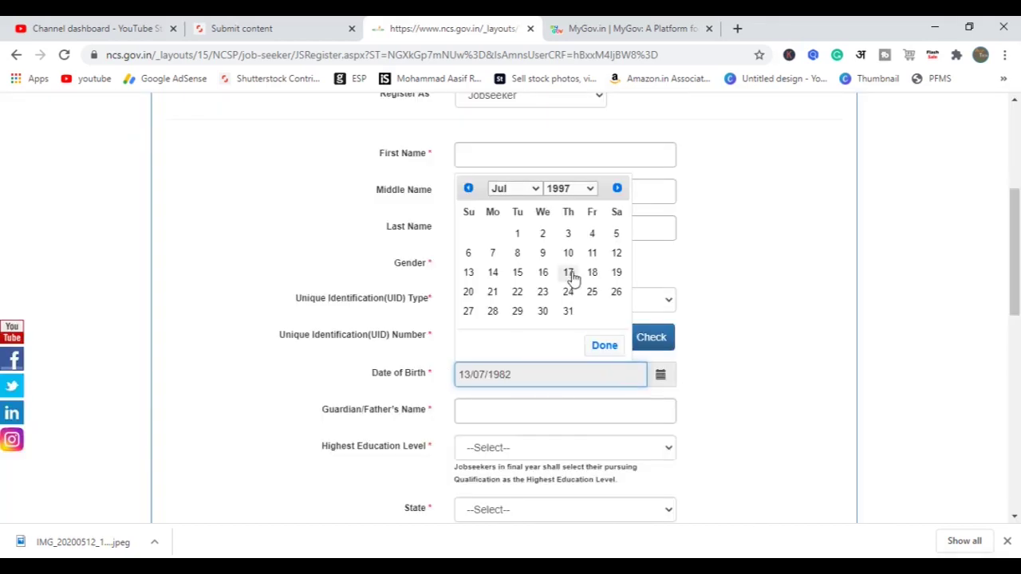
pyautogui.click(517, 254)
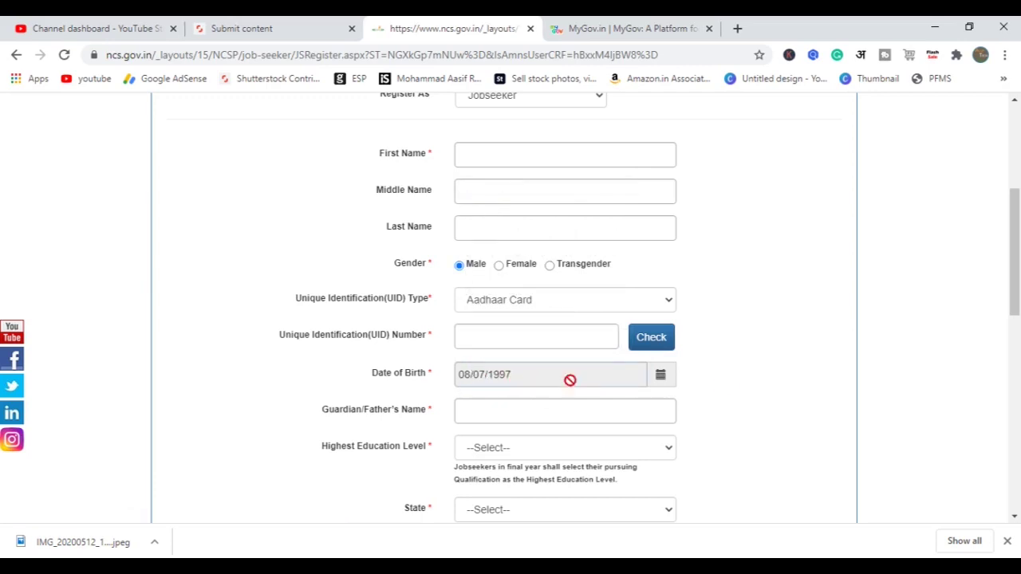
# Set the highest education level to Graduate and the education to B.A. B.Ed
pyautogui.scroll(-2, 592, 318)
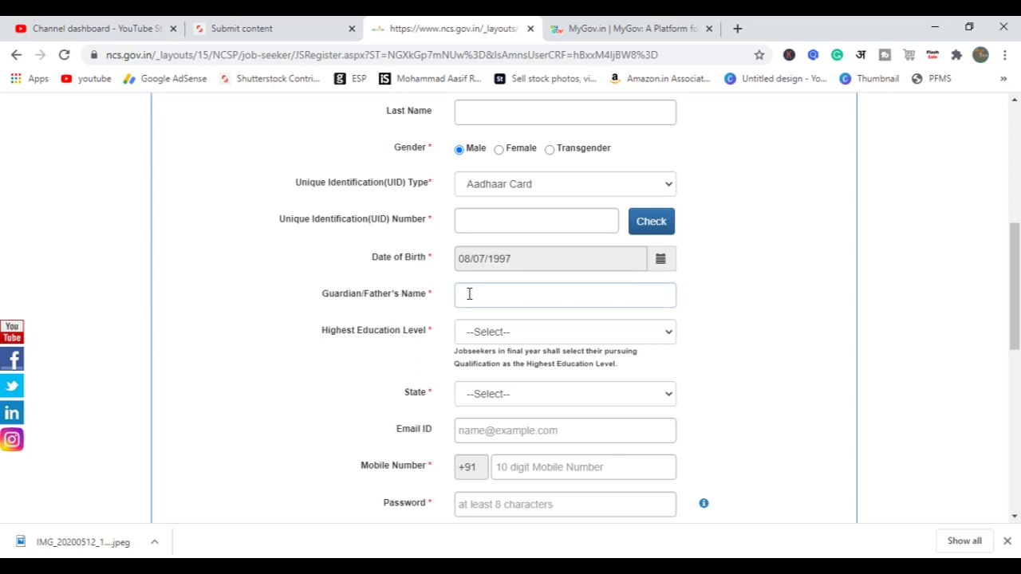
pyautogui.click(494, 335)
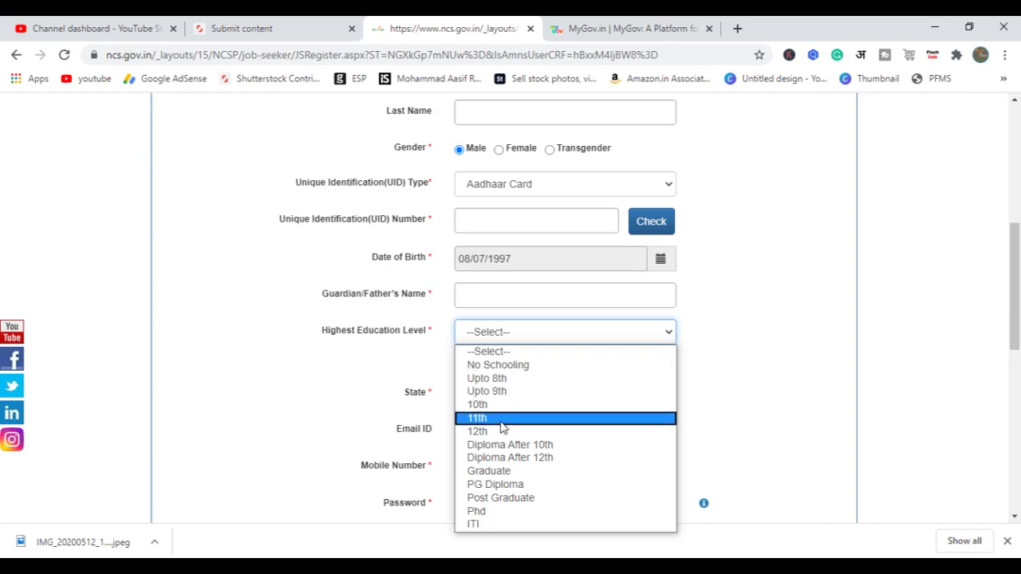
pyautogui.click(489, 470)
pyautogui.scroll(-2, 488, 399)
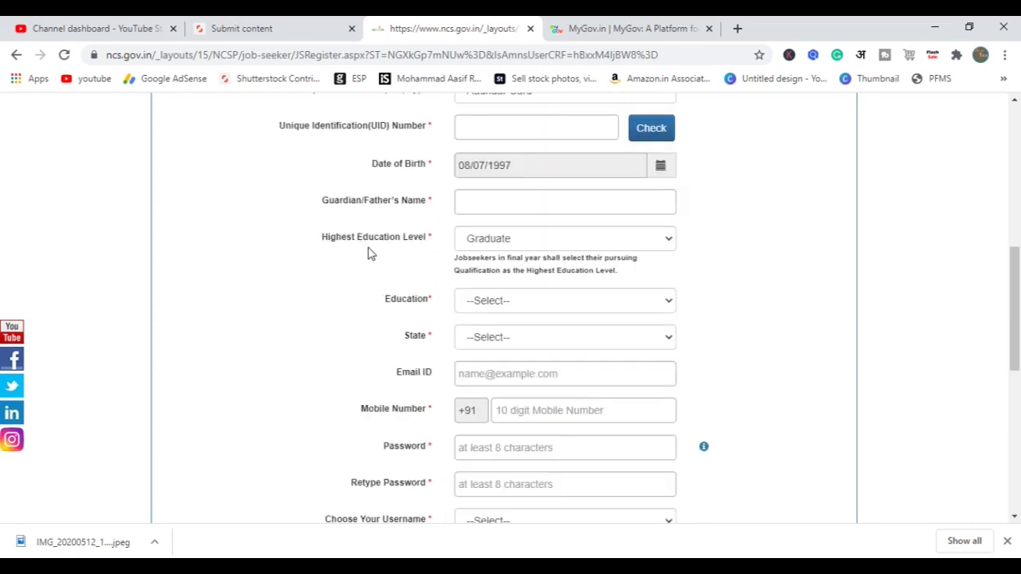
pyautogui.click(477, 304)
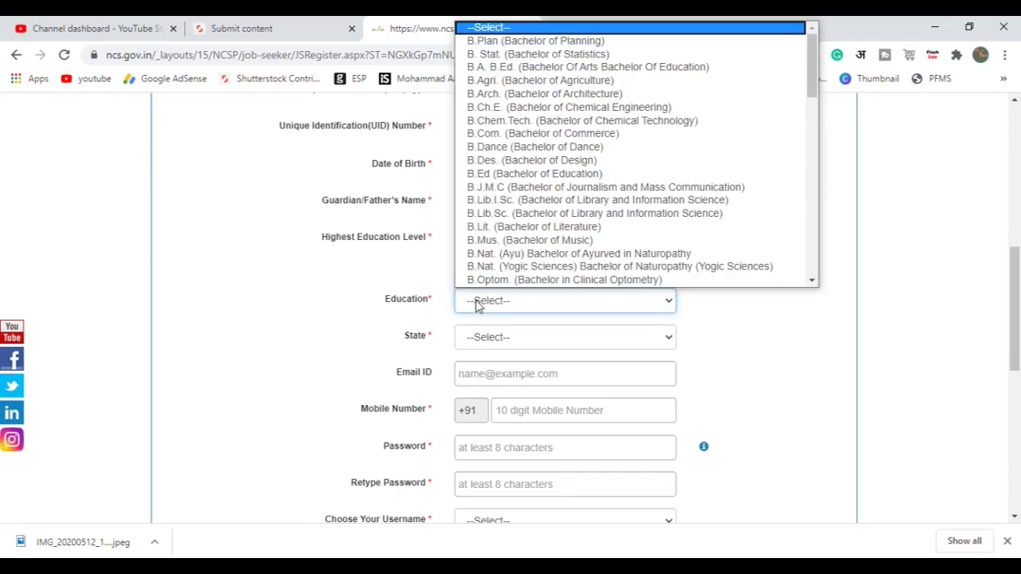
pyautogui.click(537, 147)
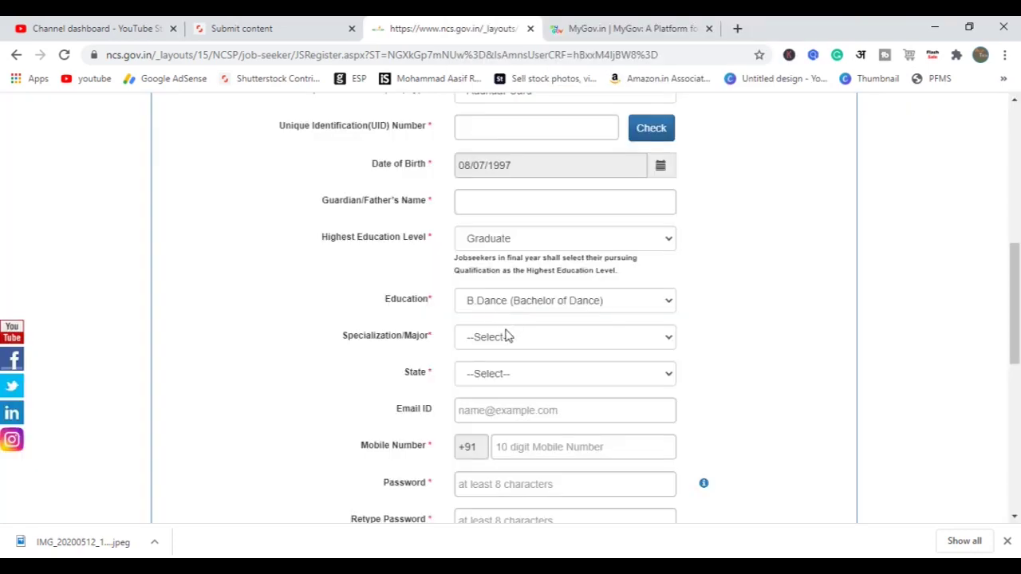
pyautogui.click(393, 348)
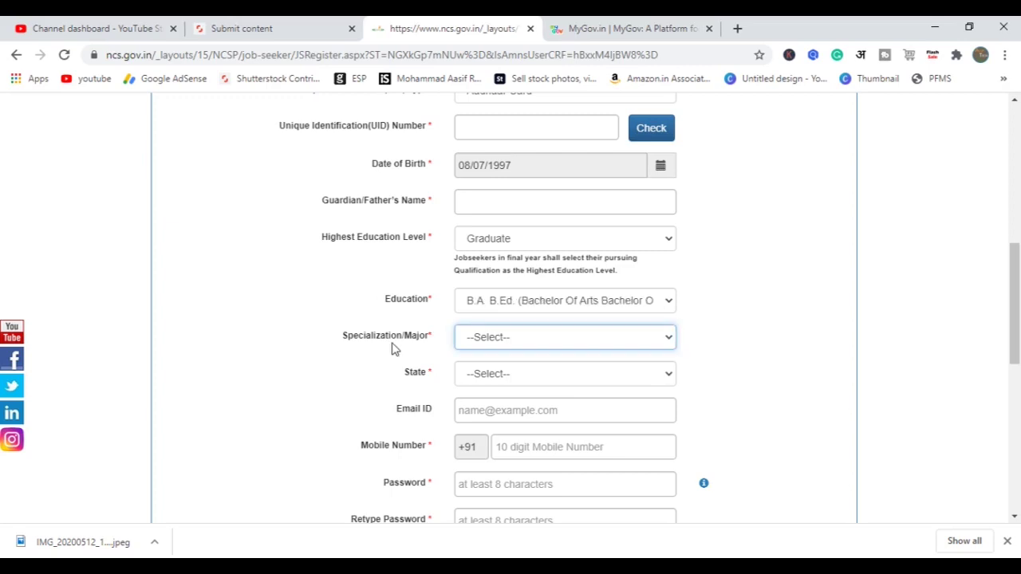
# View the specialization choices without selecting one, and set the state to Arunachal Pradesh
pyautogui.click(496, 343)
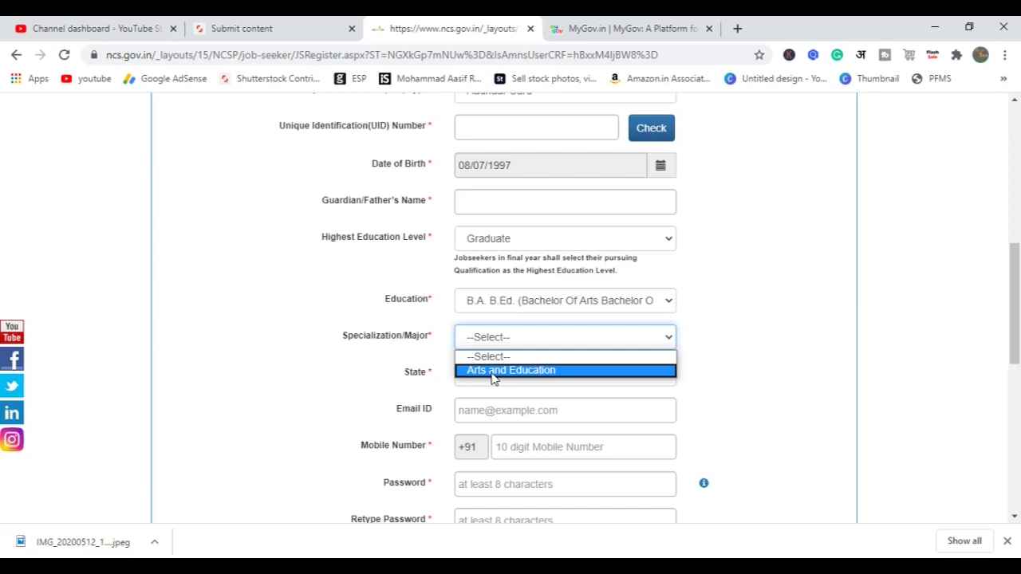
pyautogui.click(430, 358)
pyautogui.moveTo(1019, 319); pyautogui.dragTo(1019, 339)
pyautogui.click(527, 276)
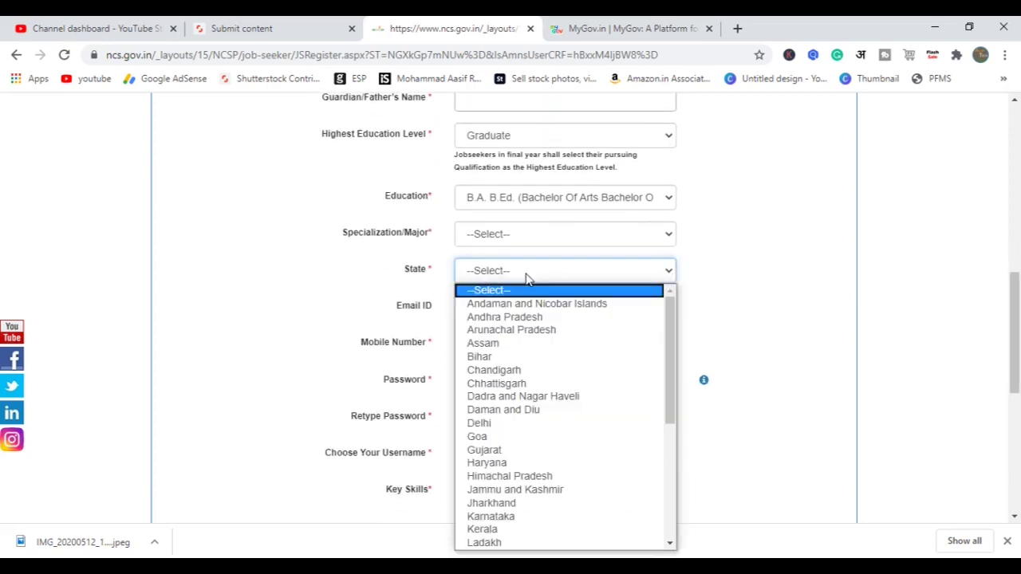
pyautogui.click(501, 330)
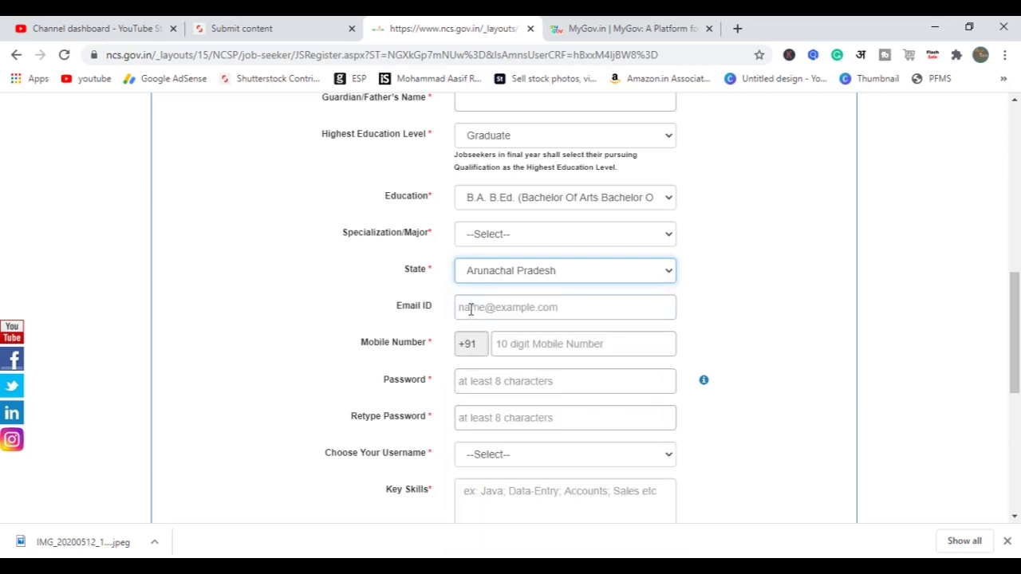
# Review the help on allowed password characters and the available options for choosing a username
pyautogui.scroll(-1, 479, 311)
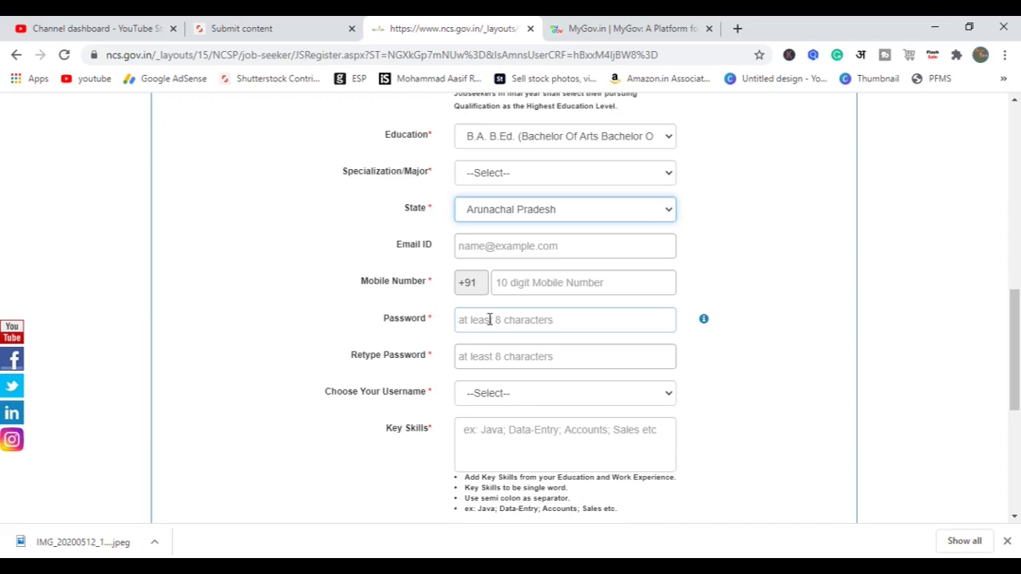
pyautogui.click(704, 321)
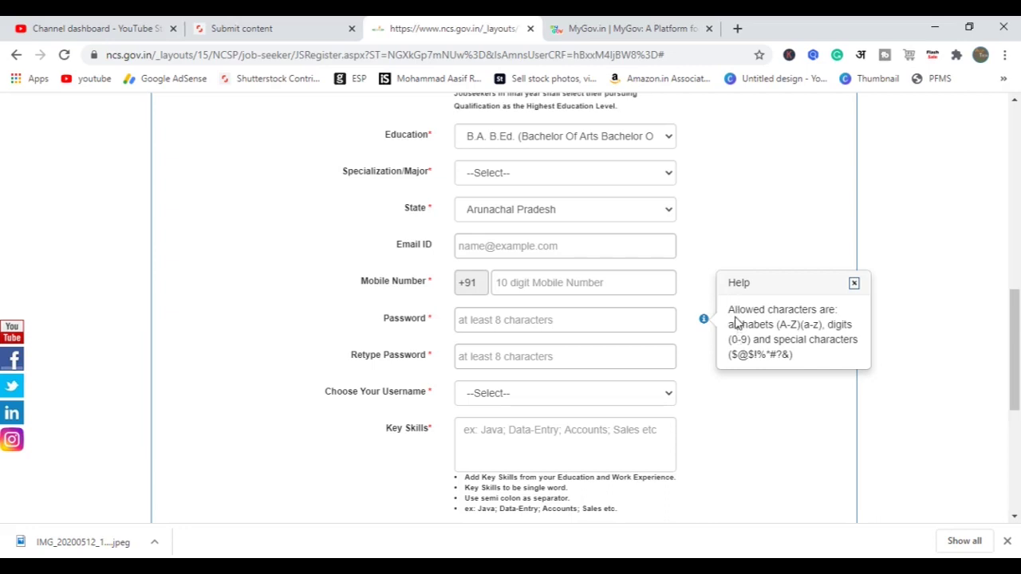
pyautogui.click(501, 319)
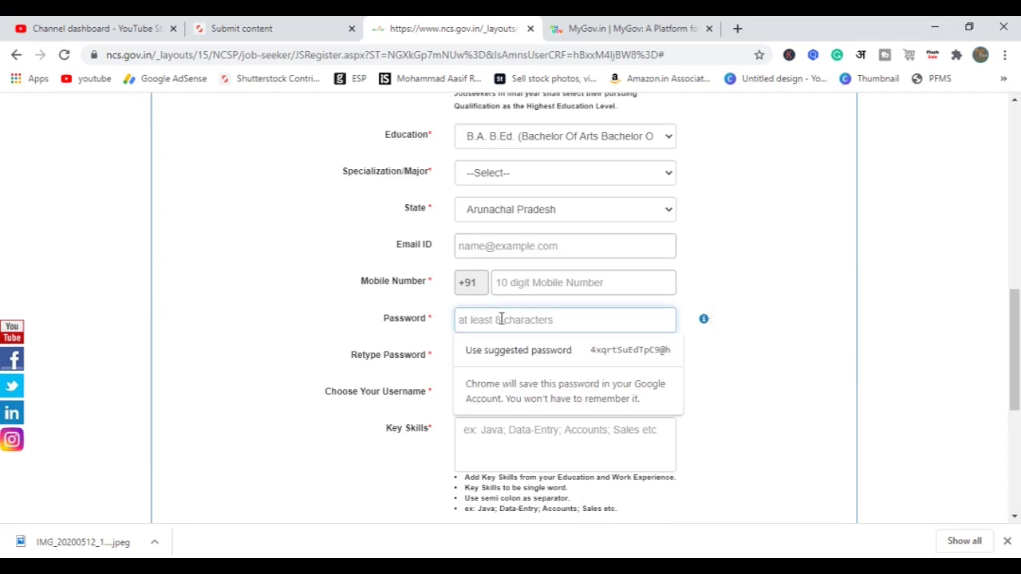
pyautogui.click(775, 324)
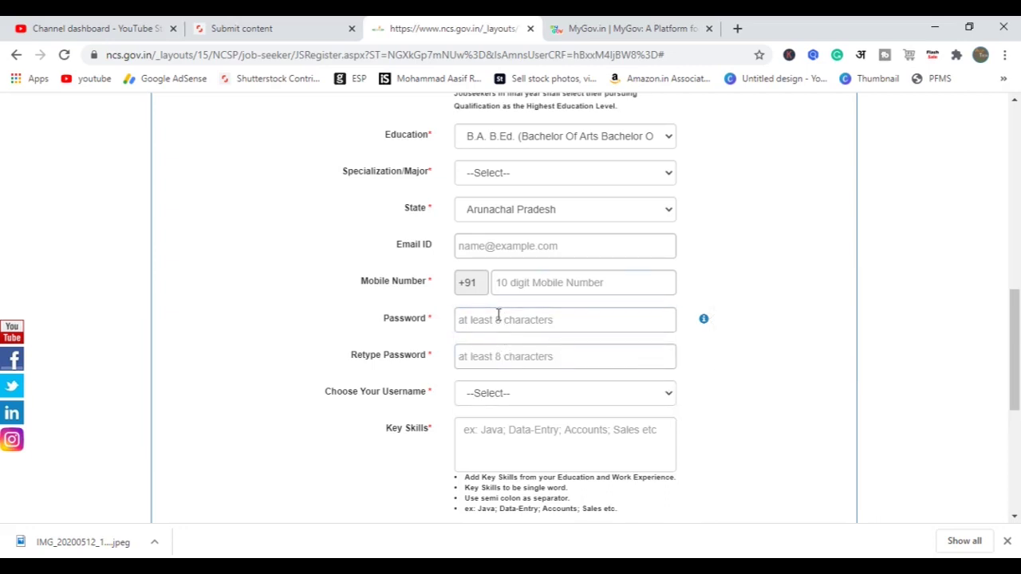
pyautogui.click(514, 403)
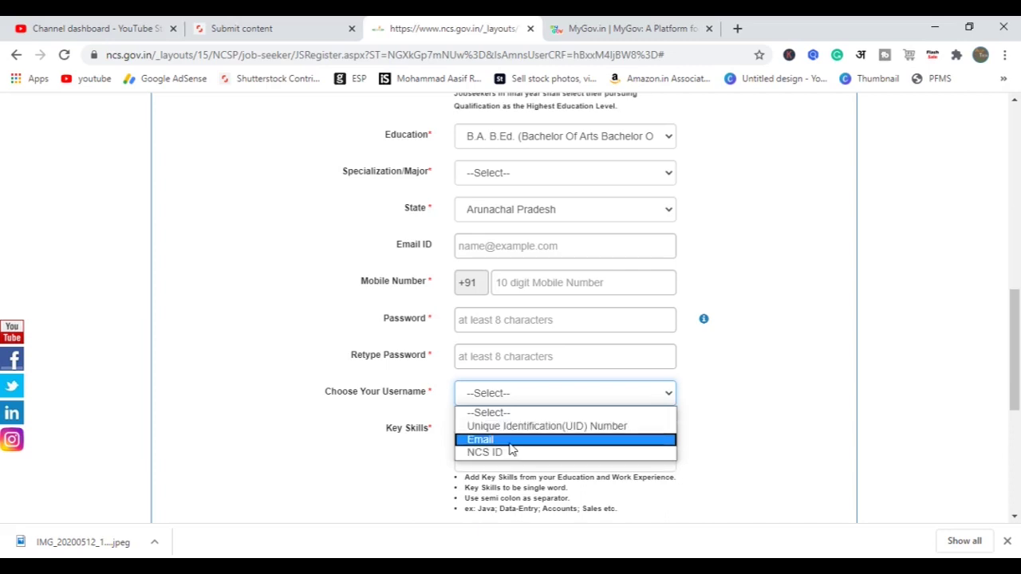
pyautogui.click(778, 445)
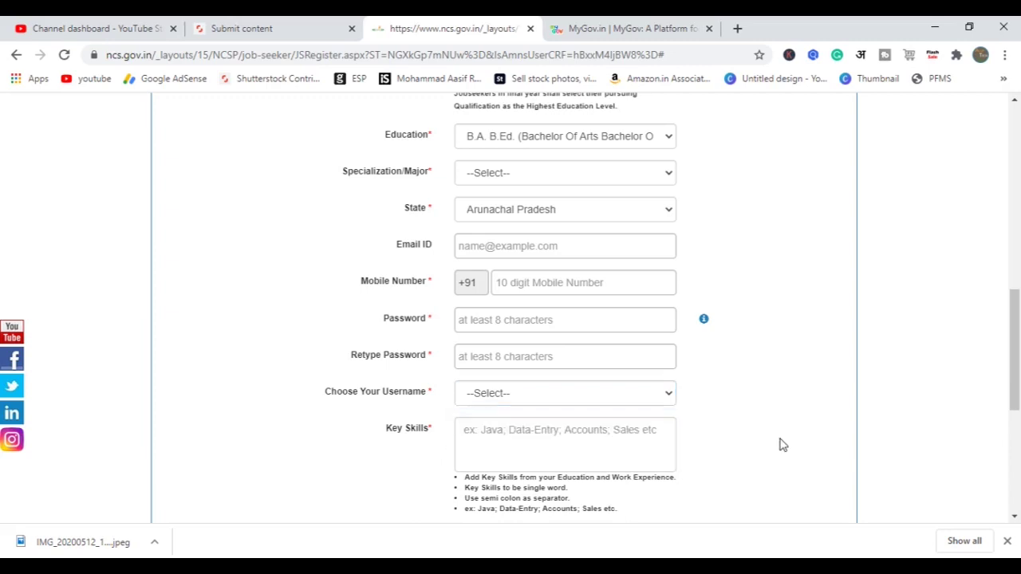
# Read the key skills entry guidelines and look over the security code and terms section of the form
pyautogui.scroll(-2, 1018, 310)
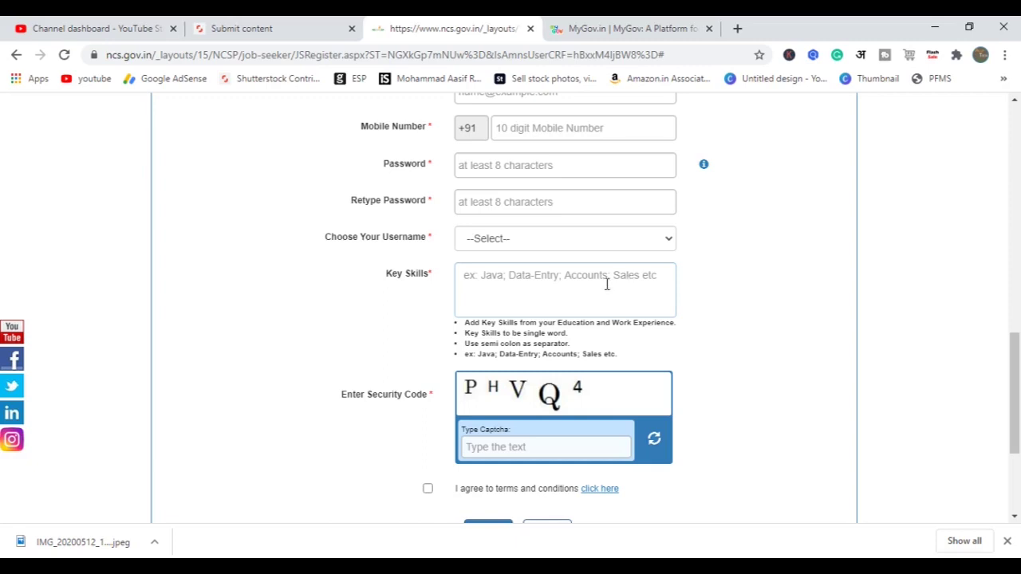
pyautogui.moveTo(467, 325); pyautogui.dragTo(677, 334)
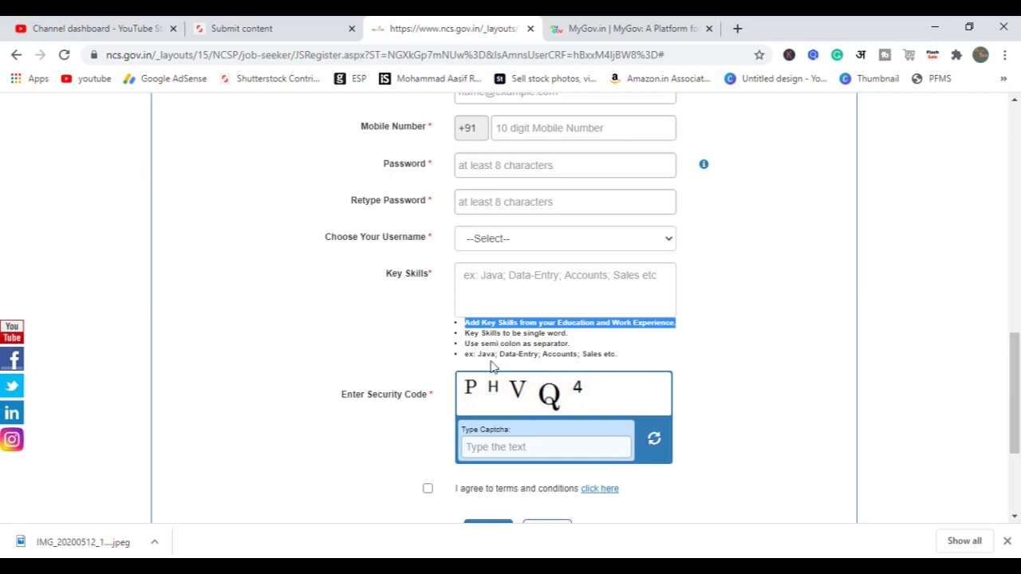
pyautogui.scroll(-2, 379, 301)
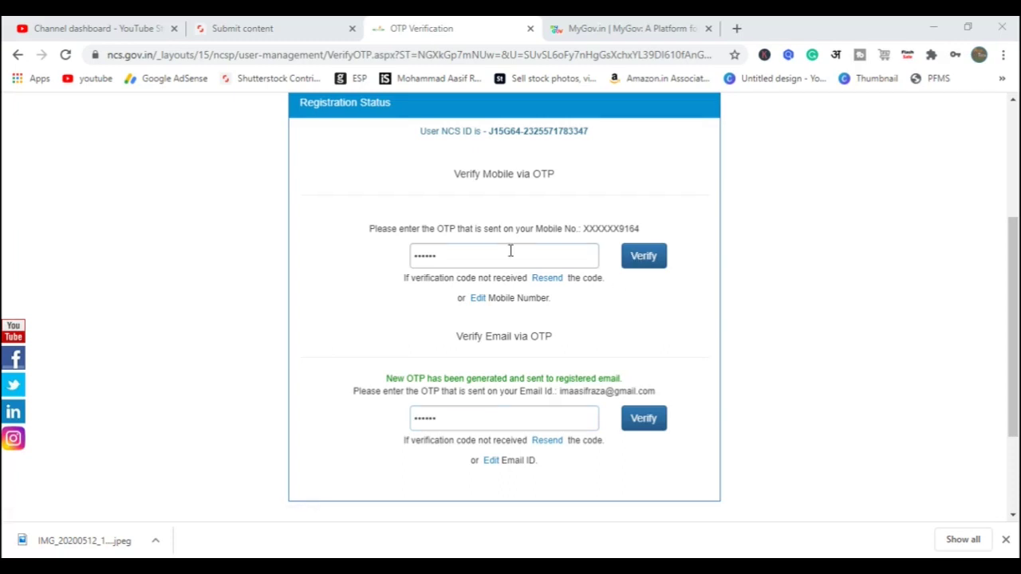
# Verify the mobile number with the entered OTP, highlight the issued NCS ID and proceed from the registration status page
pyautogui.click(642, 257)
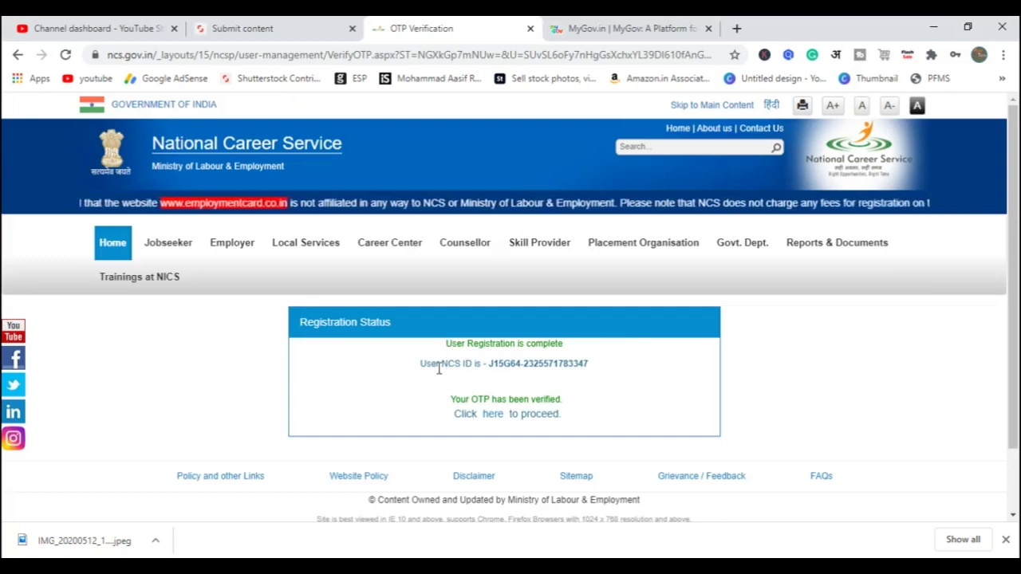
pyautogui.moveTo(421, 363); pyautogui.dragTo(597, 369)
pyautogui.click(597, 369)
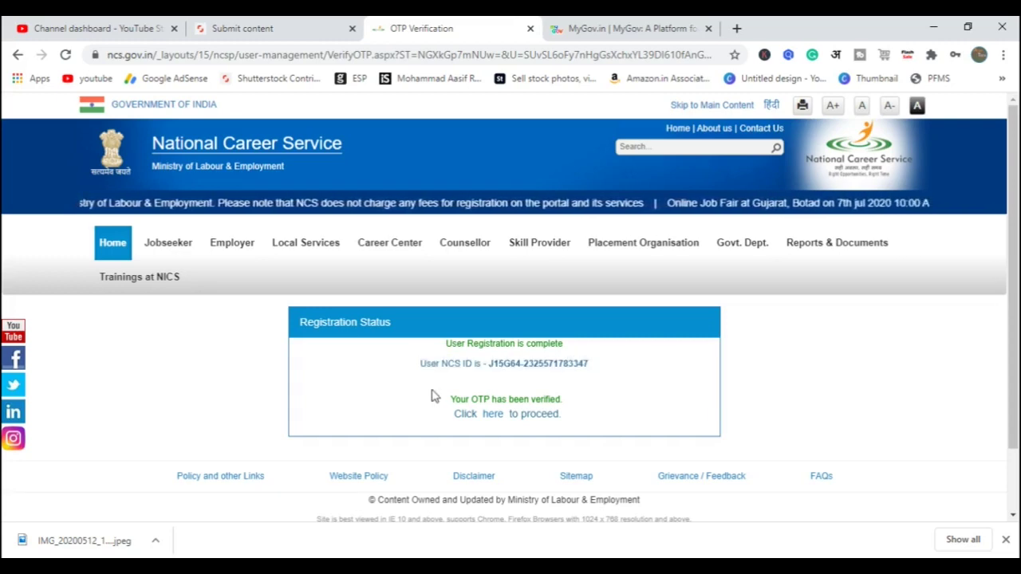
pyautogui.click(492, 418)
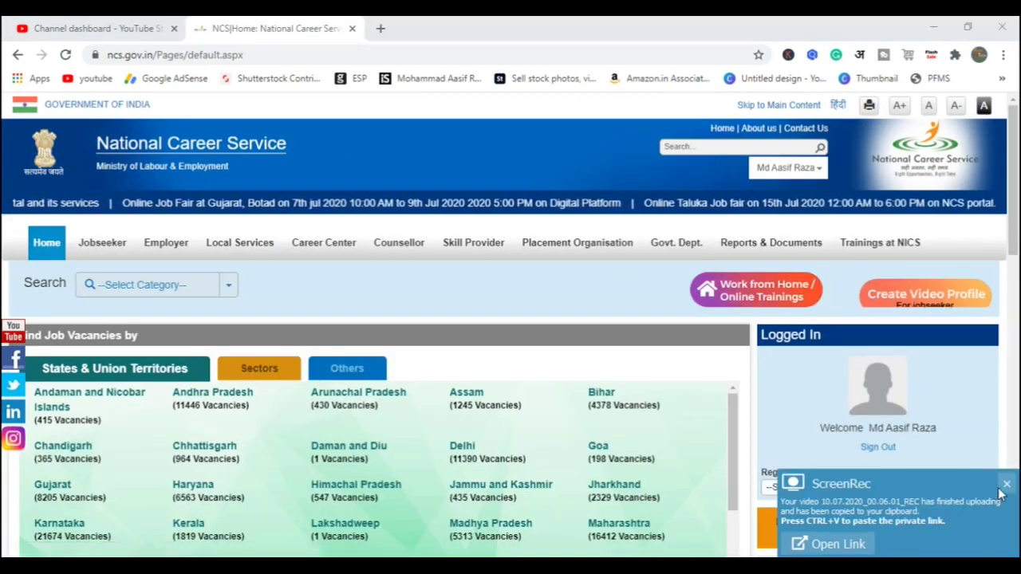
# Dismiss the recording notification, open the Work from Home / Online Trainings information and read its introductory paragraph
pyautogui.click(1005, 485)
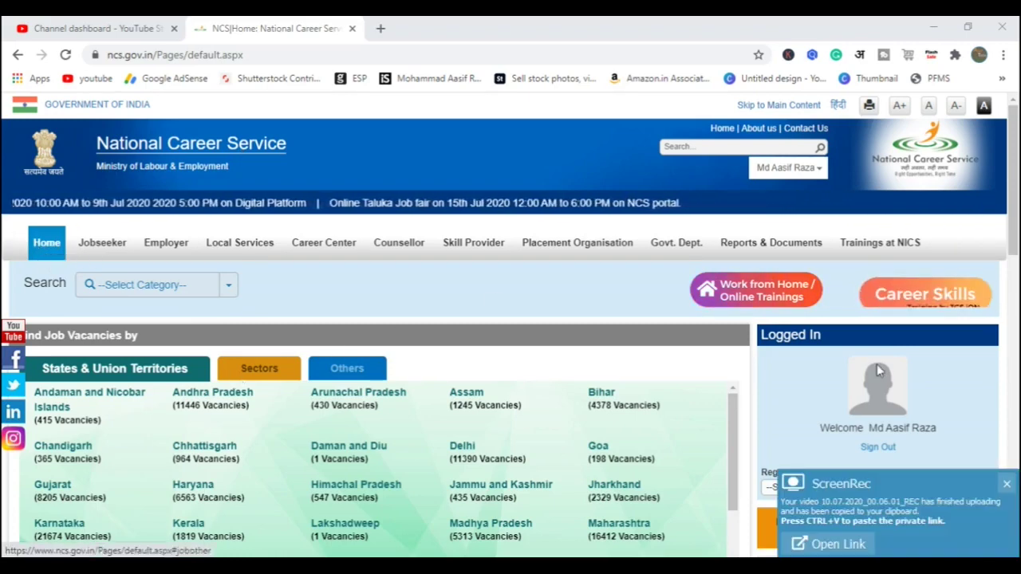
pyautogui.click(764, 295)
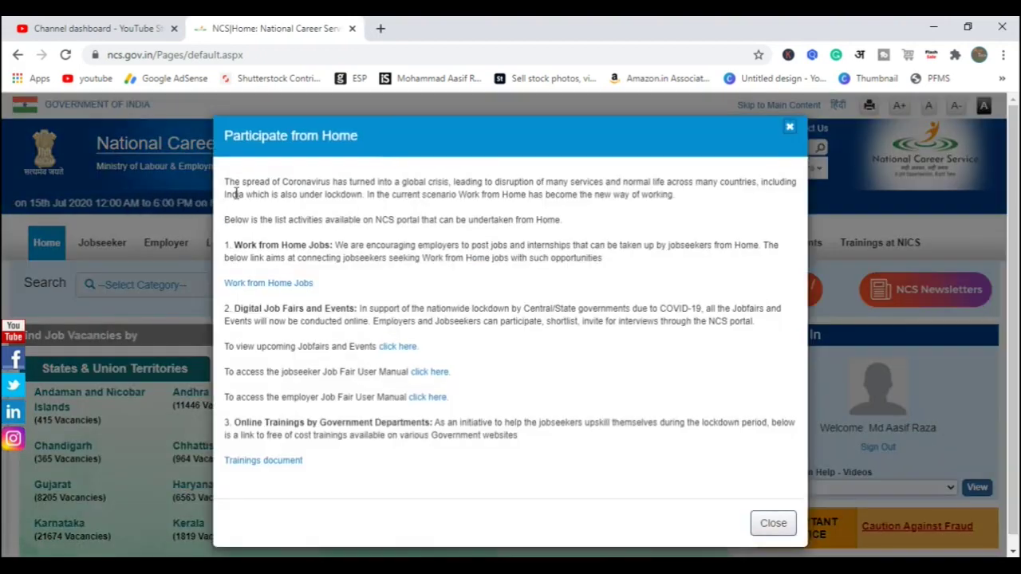
pyautogui.moveTo(233, 182); pyautogui.dragTo(454, 182)
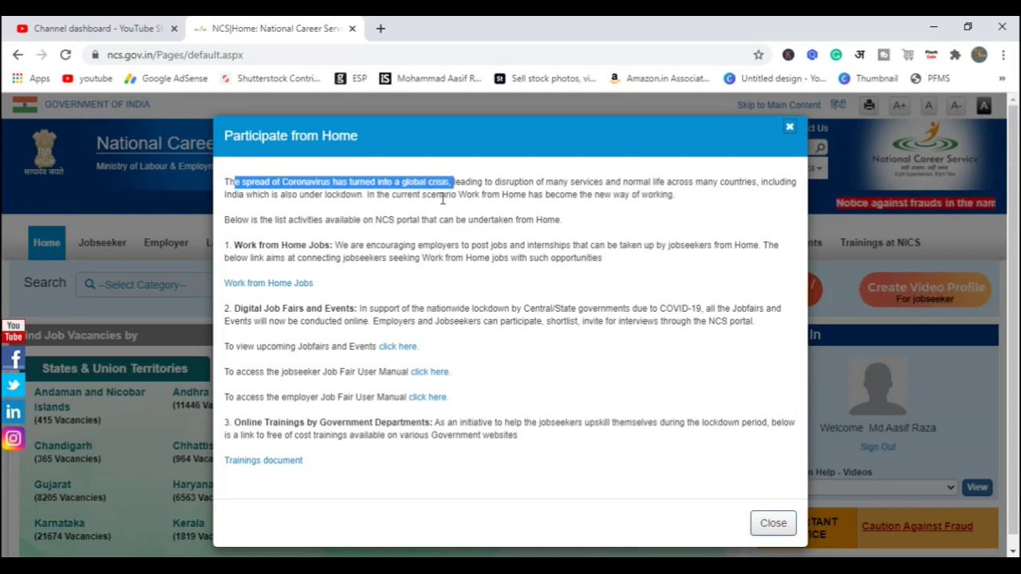
pyautogui.click(399, 194)
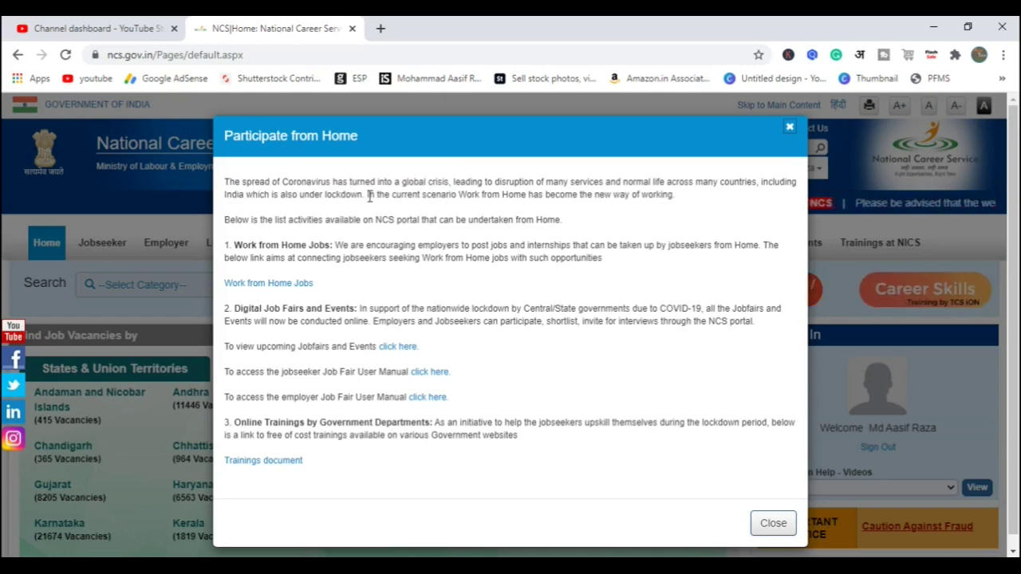
# Highlight the statement about working from home and open the Work from Home Jobs listing
pyautogui.moveTo(368, 196); pyautogui.dragTo(604, 195)
pyautogui.click(604, 194)
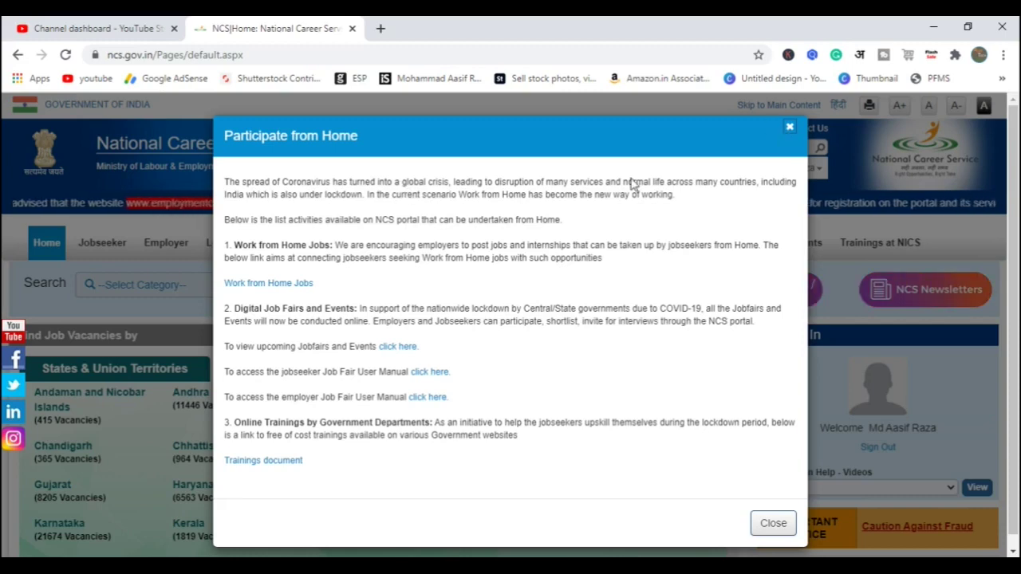
pyautogui.click(257, 284)
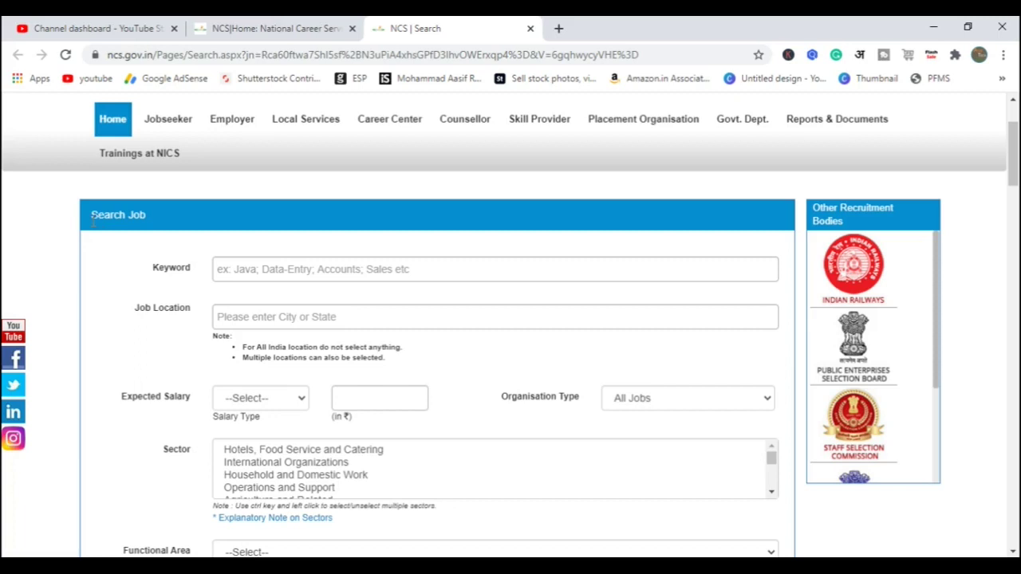
# Check the Job Location field and set the expected salary type to Yearly in the job search form, leaving the amount empty
pyautogui.moveTo(1014, 177); pyautogui.dragTo(1013, 185)
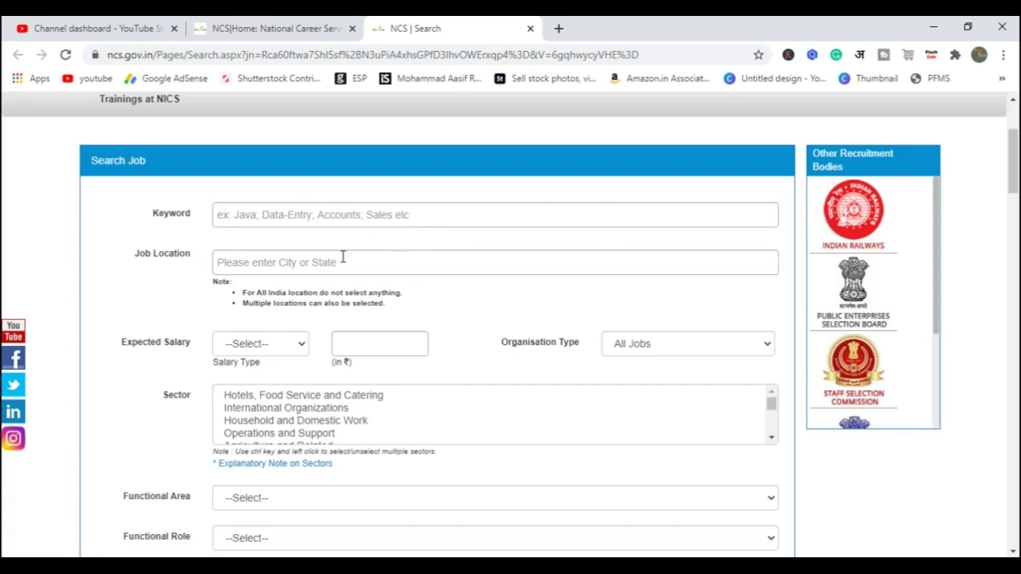
pyautogui.click(242, 262)
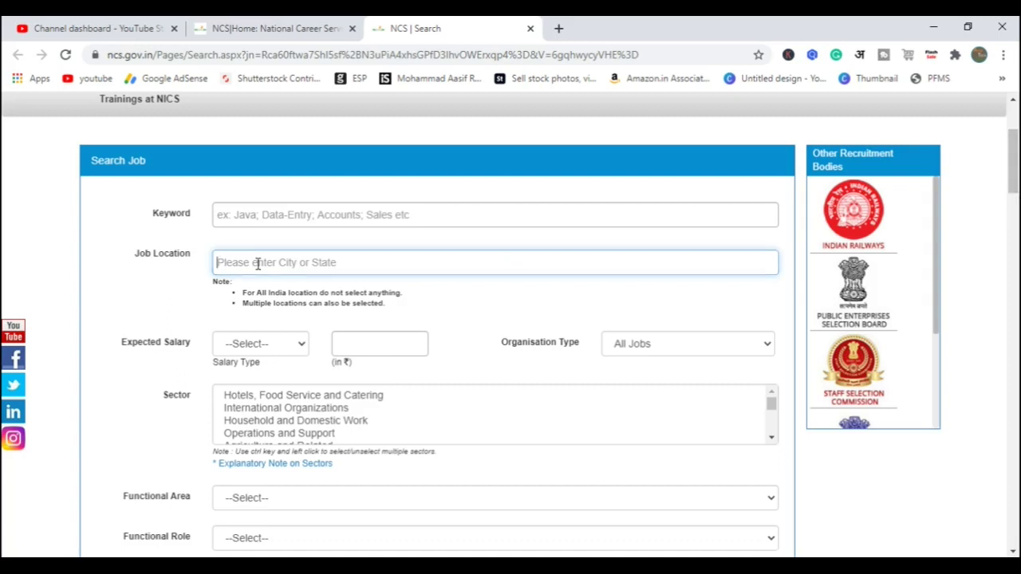
pyautogui.scroll(-2, 1015, 183)
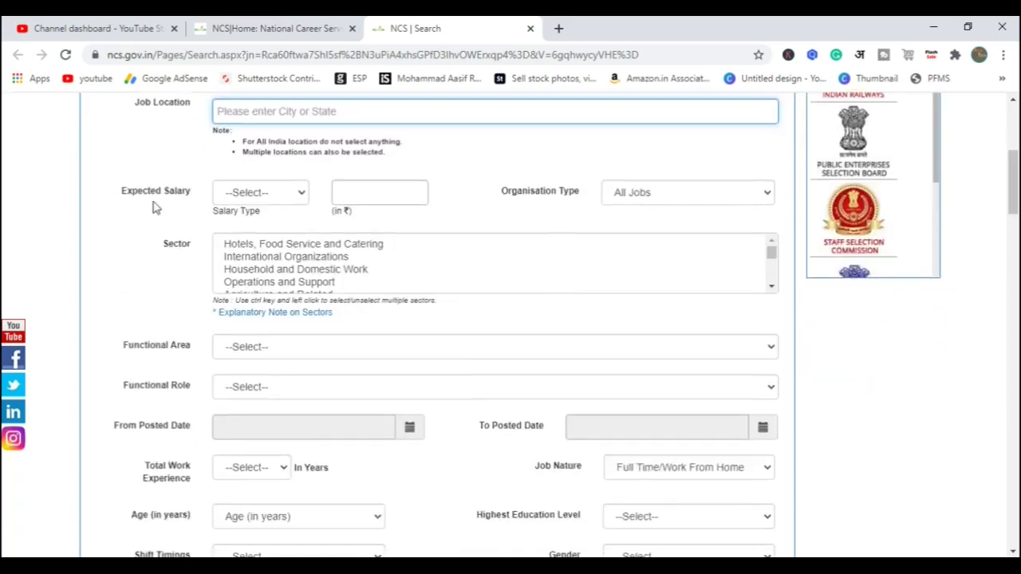
pyautogui.click(252, 198)
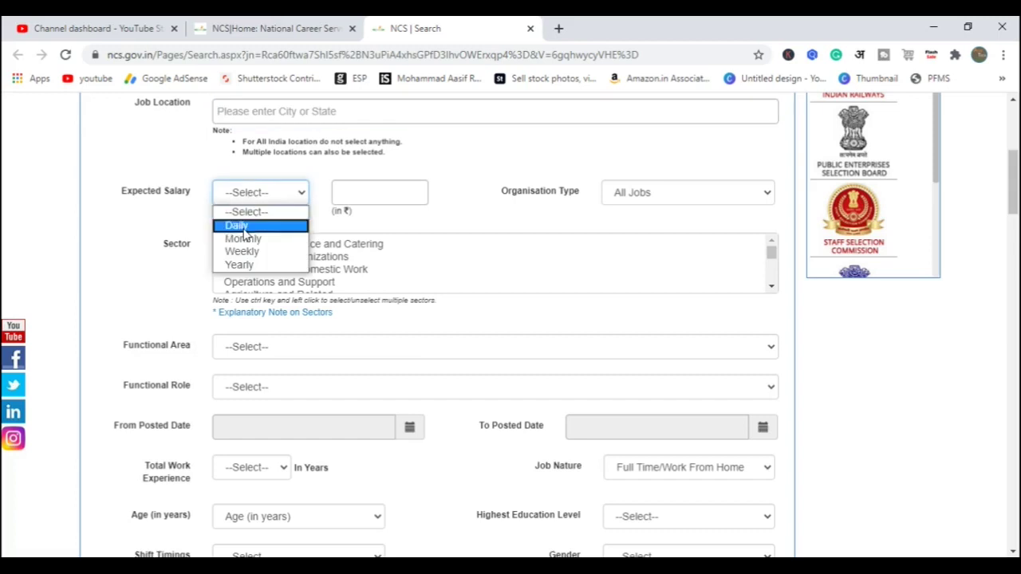
pyautogui.click(234, 265)
pyautogui.click(379, 193)
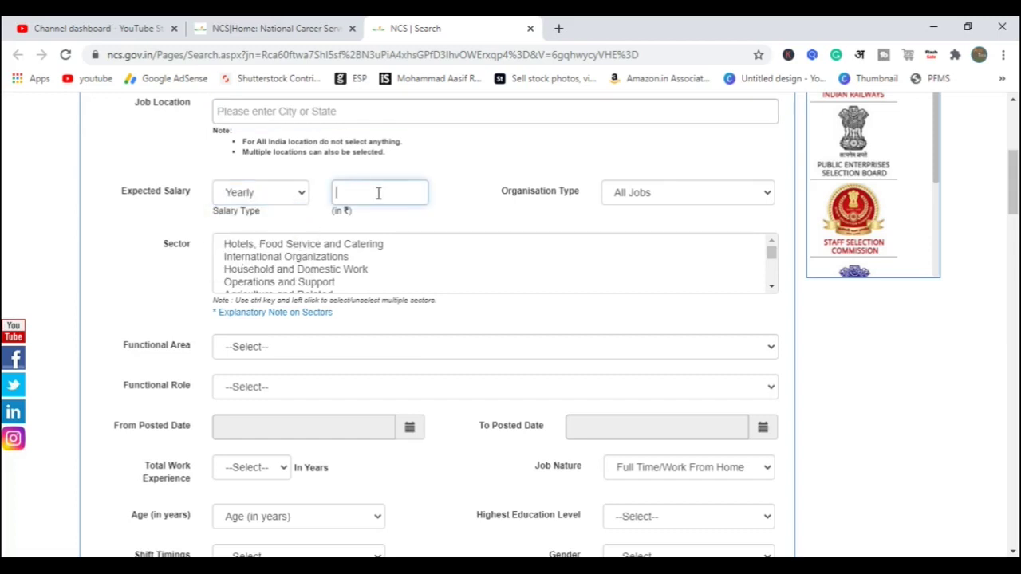
pyautogui.click(477, 222)
# Look over the remaining advanced search criteria and browse the work-from-home job postings below the form
pyautogui.scroll(-1, 478, 221)
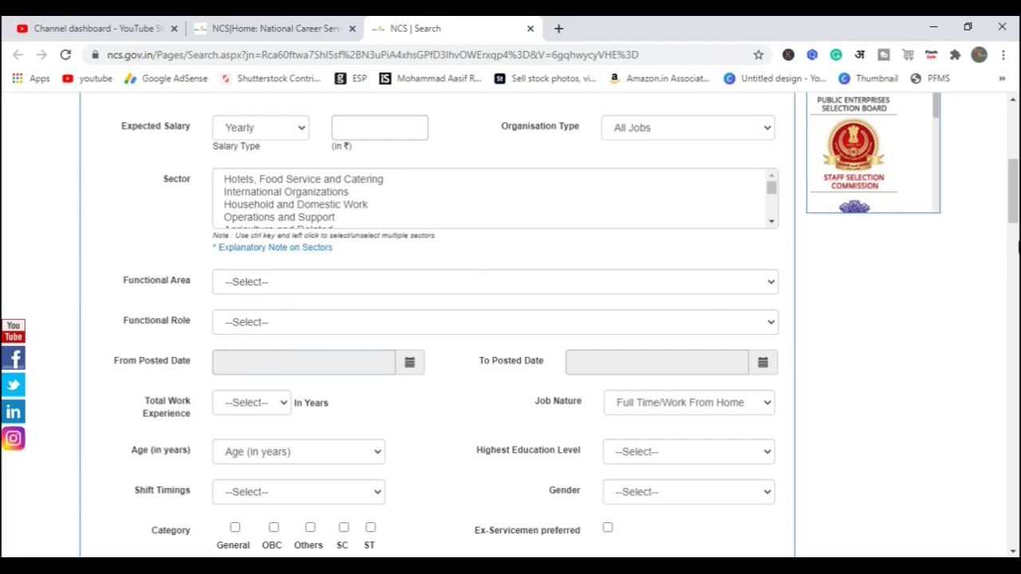
pyautogui.moveTo(1011, 197)
pyautogui.mouseDown()
pyautogui.moveTo(1010, 246)
pyautogui.moveTo(1014, 213)
pyautogui.mouseUp()
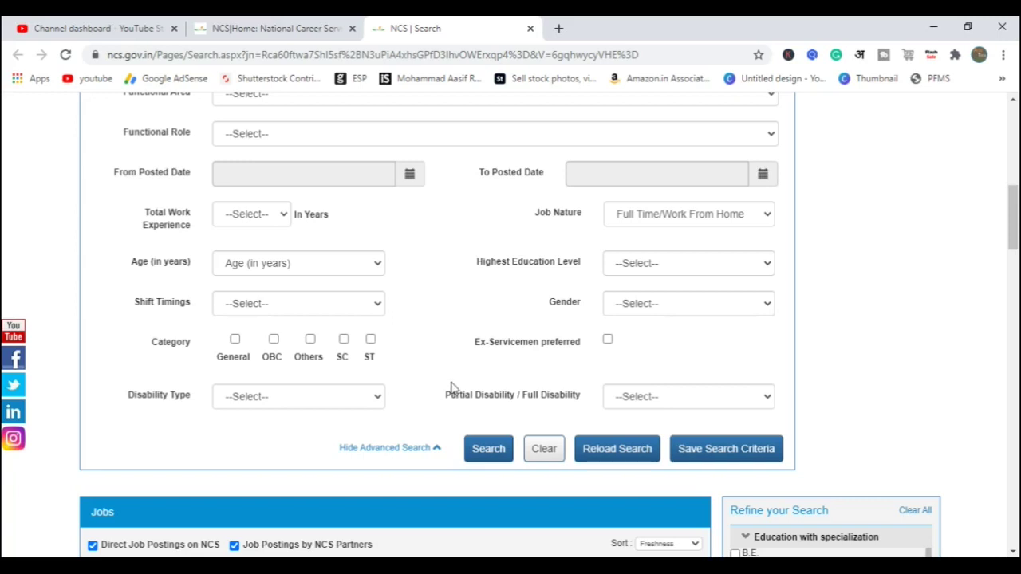
pyautogui.moveTo(1014, 215); pyautogui.dragTo(1014, 269)
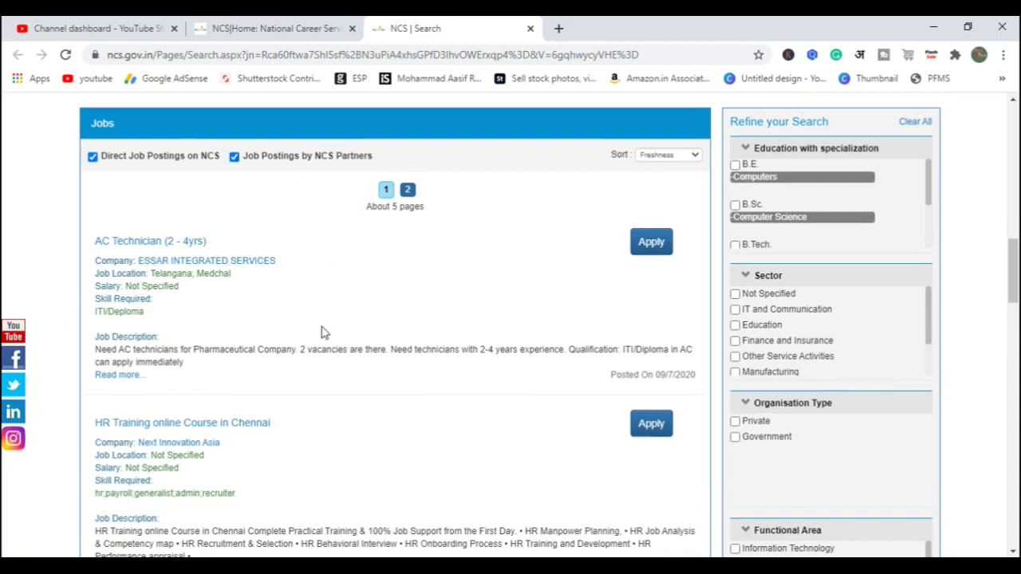
pyautogui.moveTo(1013, 272); pyautogui.dragTo(1014, 373)
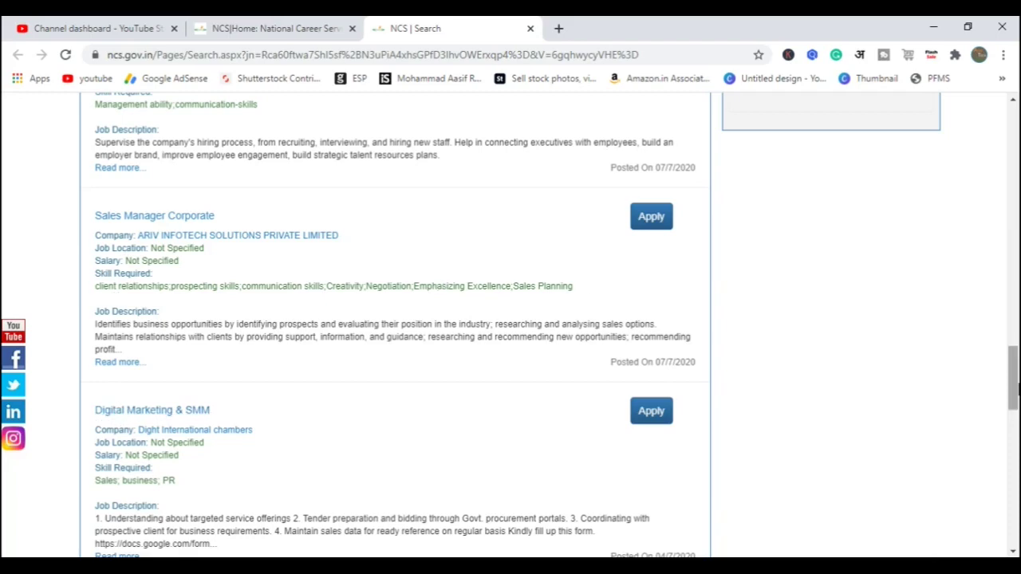
pyautogui.moveTo(1015, 381); pyautogui.dragTo(1015, 340)
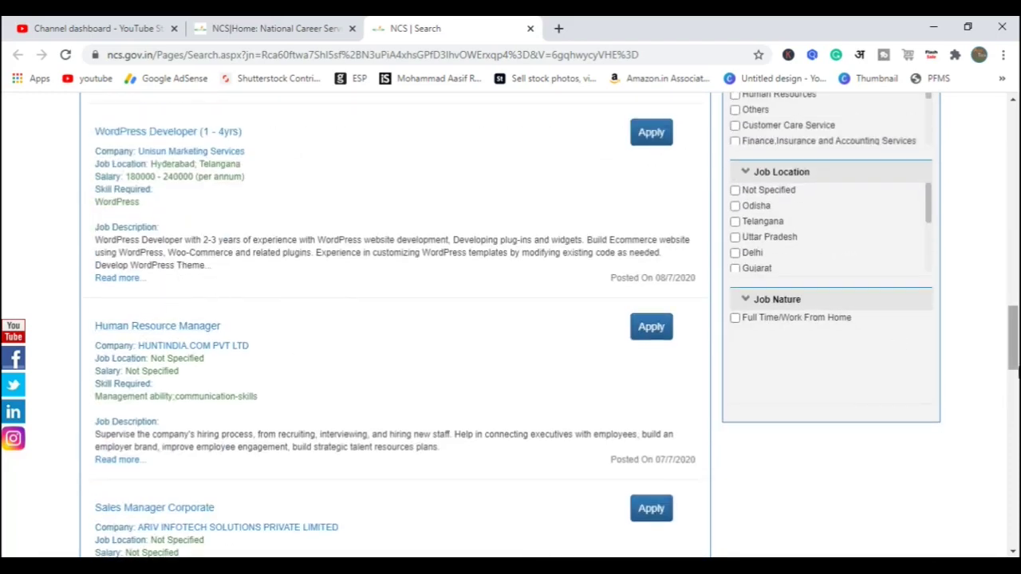
pyautogui.moveTo(1016, 347); pyautogui.dragTo(1015, 302)
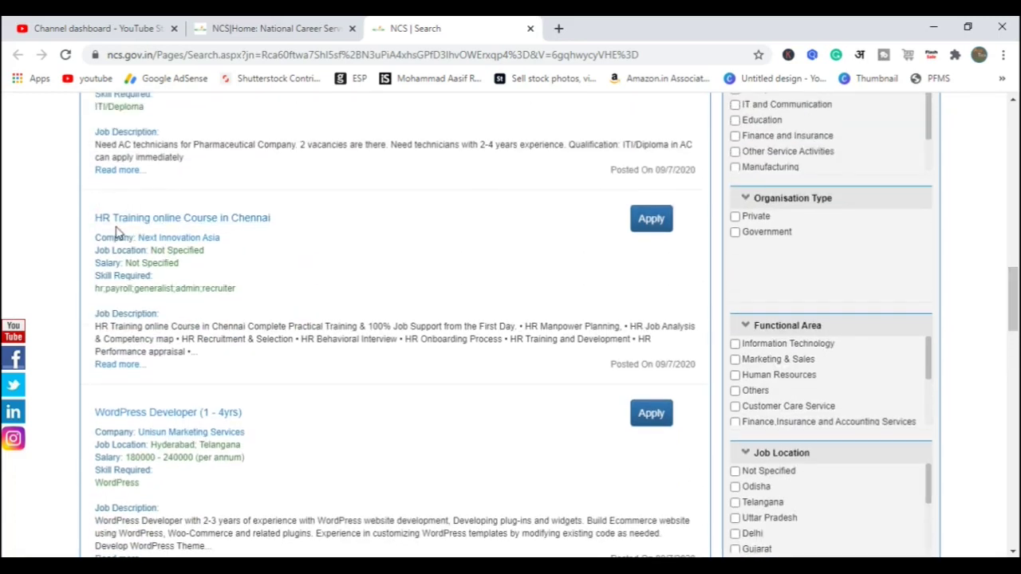
pyautogui.scroll(3, 190, 143)
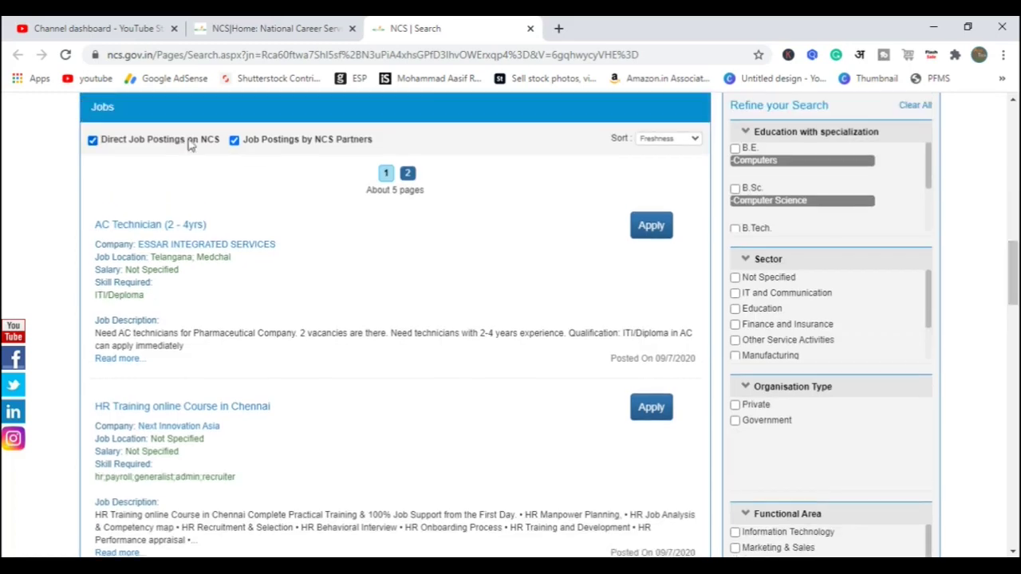
pyautogui.moveTo(1018, 323); pyautogui.dragTo(1014, 273)
pyautogui.scroll(2, 980, 232)
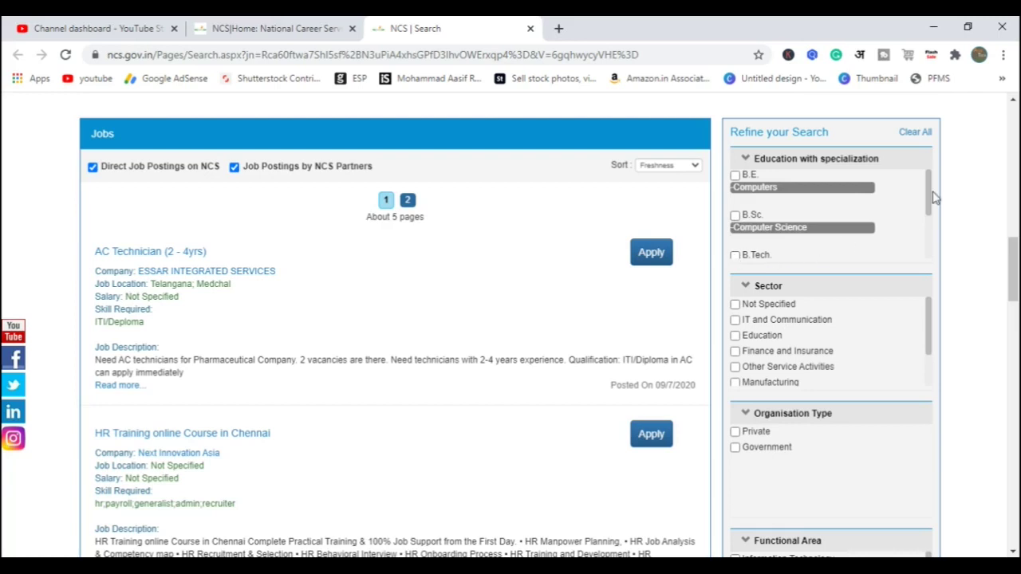
# Look through the education specialization and sector filters and refine the job list to the Education sector
pyautogui.moveTo(929, 196); pyautogui.dragTo(932, 231)
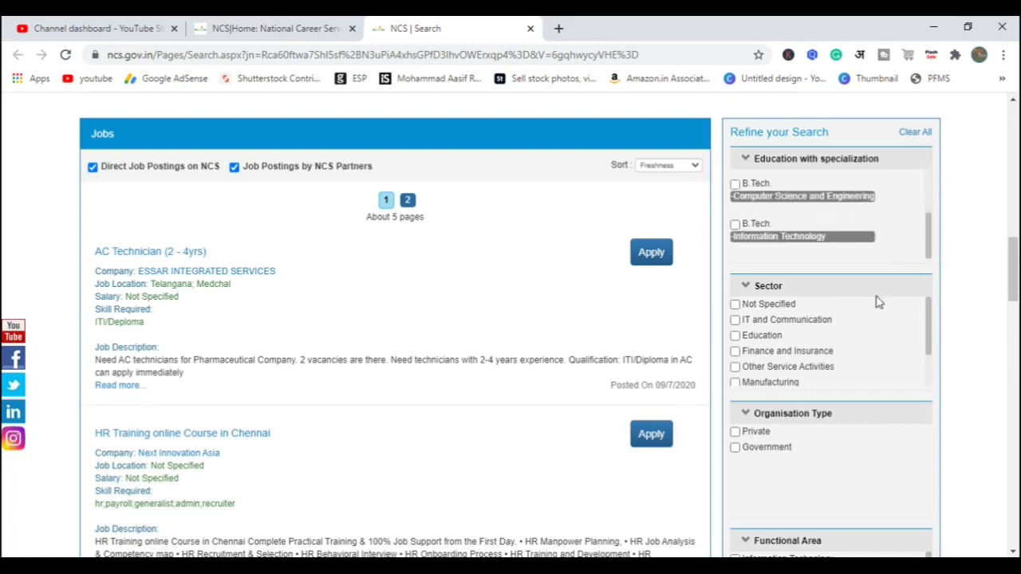
pyautogui.click(762, 286)
pyautogui.click(758, 288)
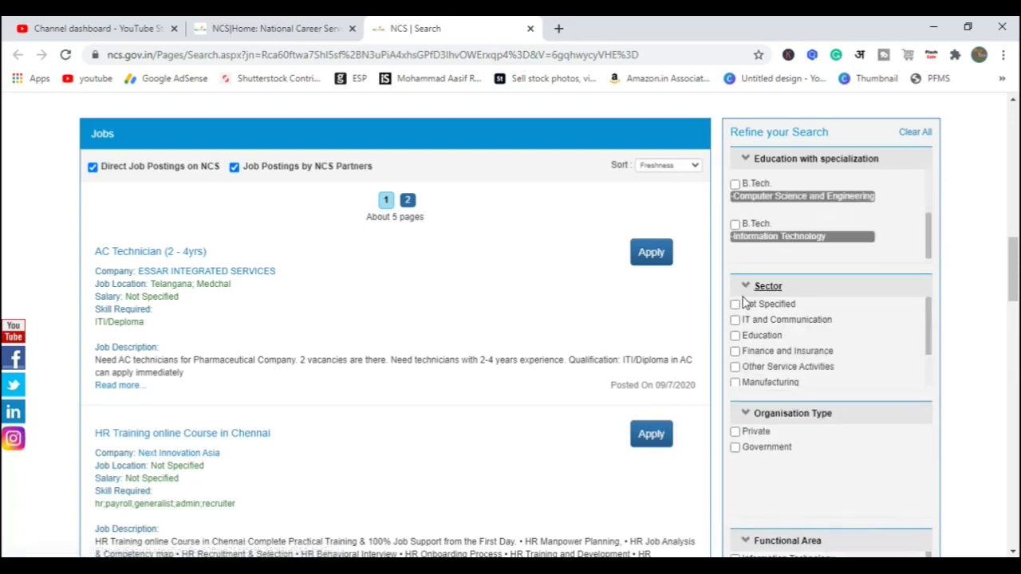
pyautogui.moveTo(925, 327)
pyautogui.mouseDown()
pyautogui.moveTo(930, 386)
pyautogui.moveTo(928, 338)
pyautogui.mouseUp()
pyautogui.scroll(-1, 928, 339)
pyautogui.scroll(-2, 928, 340)
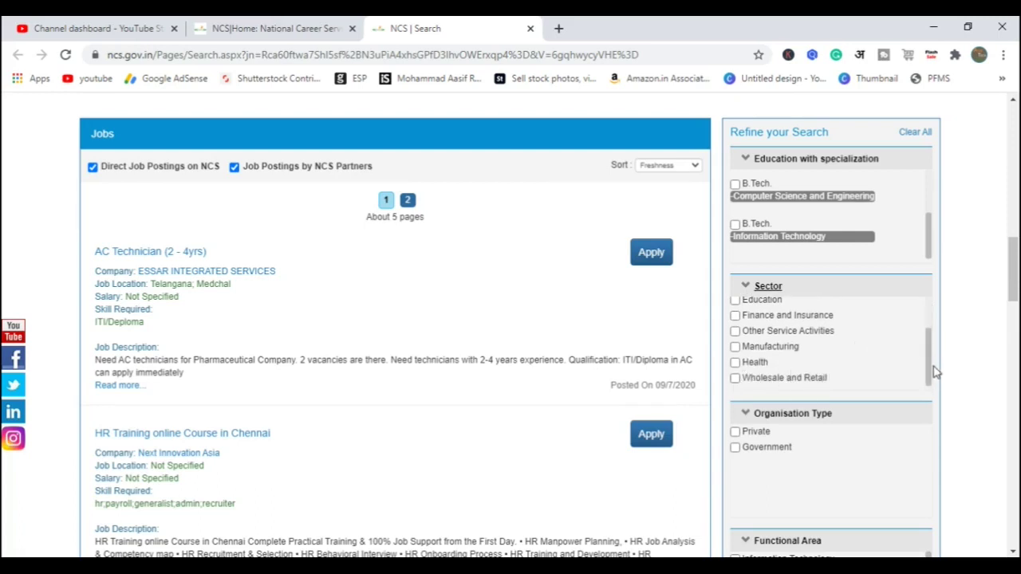
pyautogui.scroll(3, 929, 363)
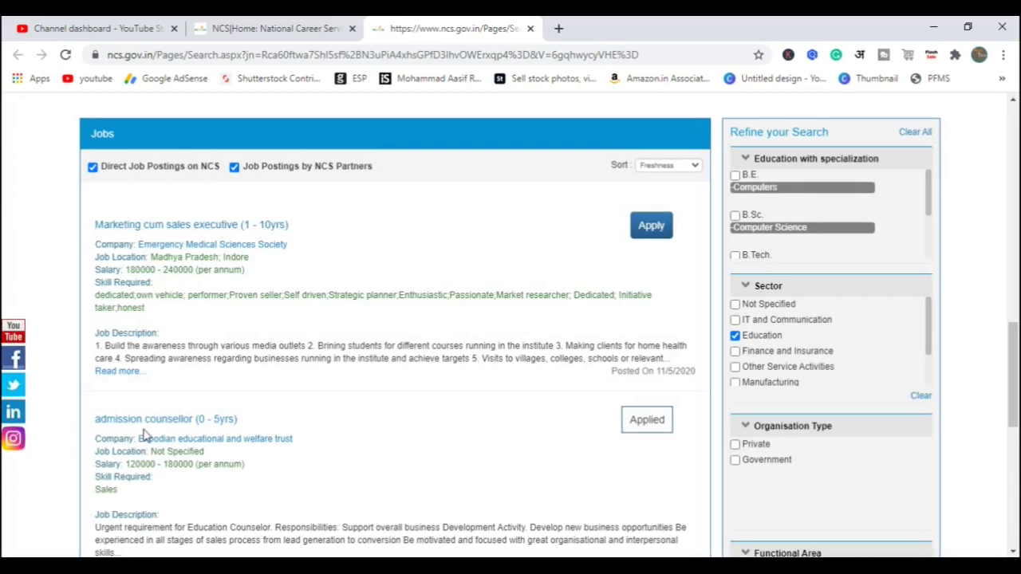
# Browse the Education sector postings and open the full details of the Education counsellor (1 - 3yrs) job
pyautogui.scroll(-2, 958, 375)
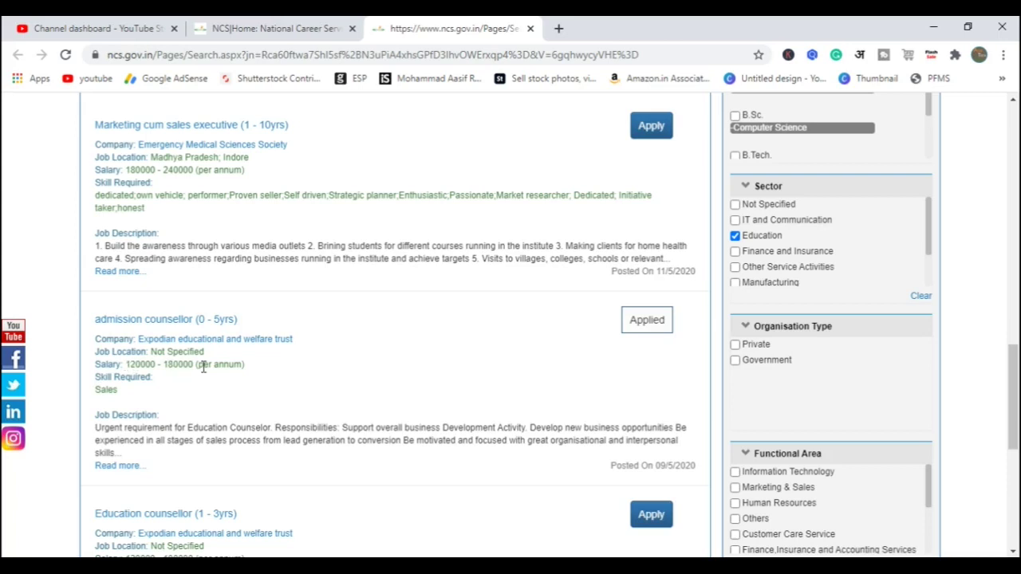
pyautogui.moveTo(1013, 383); pyautogui.dragTo(1013, 437)
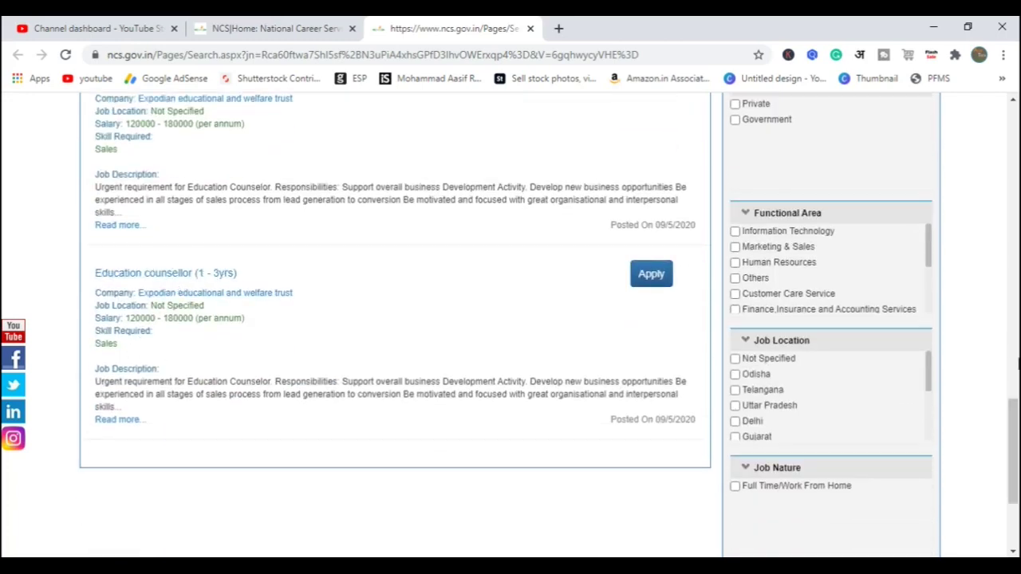
pyautogui.scroll(2, 1018, 406)
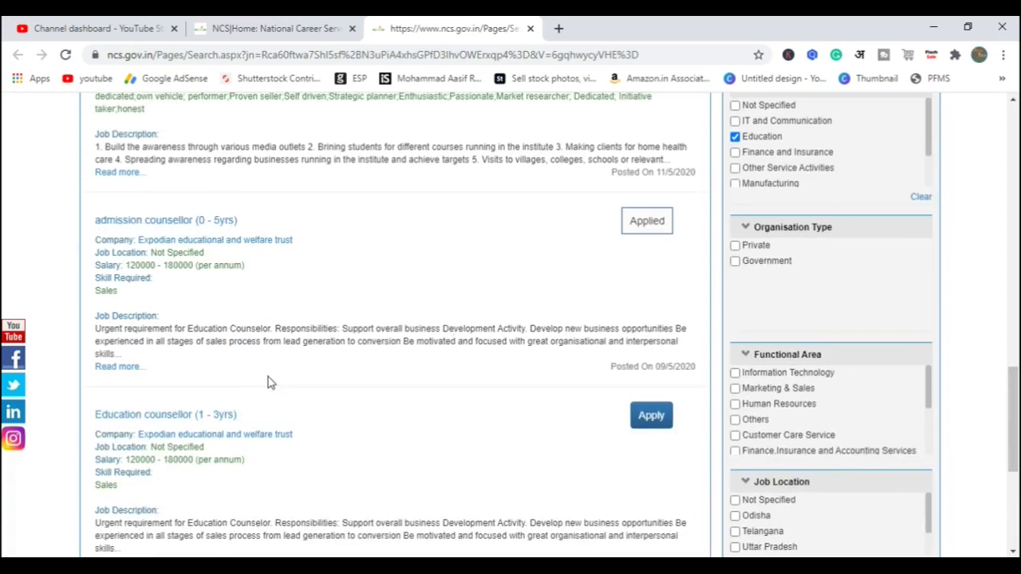
pyautogui.scroll(-2, 1015, 439)
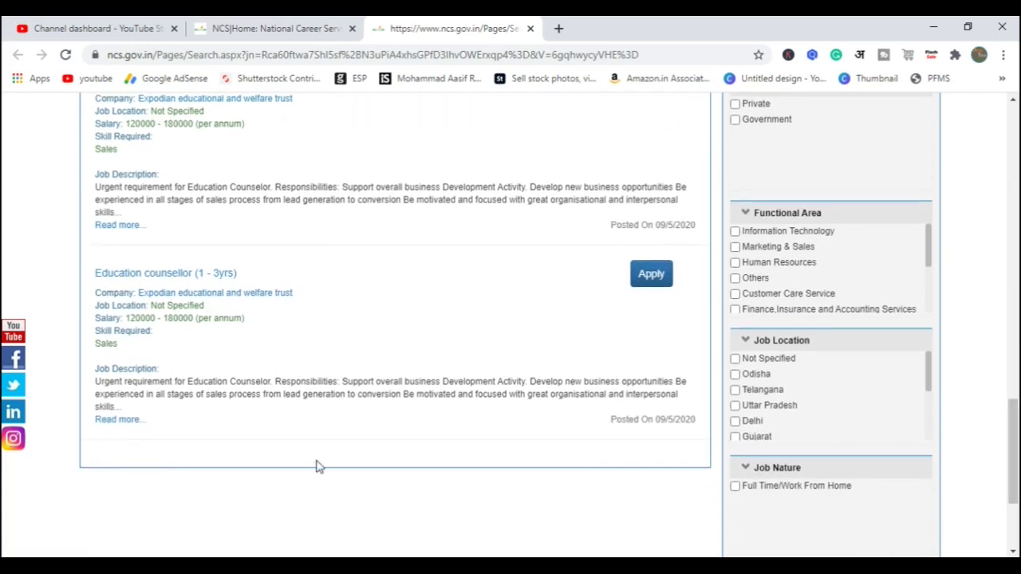
pyautogui.click(119, 419)
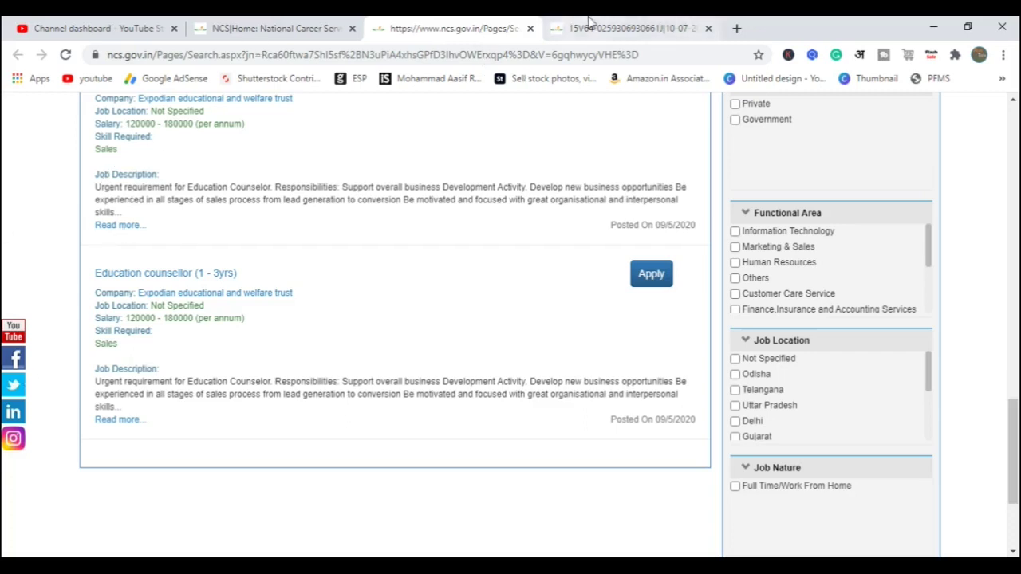
pyautogui.click(671, 28)
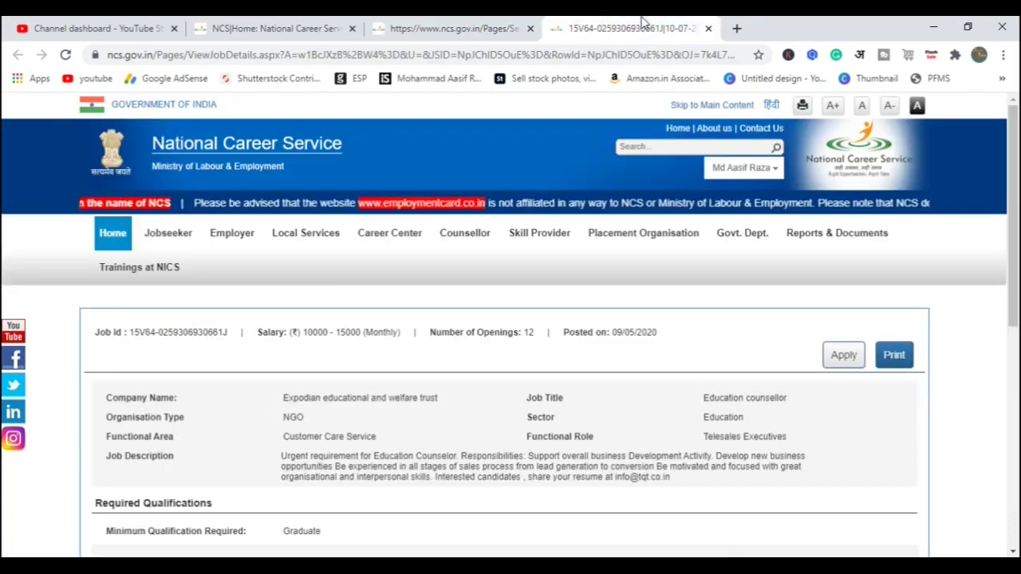
# Review the Education counsellor job's description, qualifications, additional information and contact details, briefly comparing with the job list
pyautogui.scroll(-3, 445, 279)
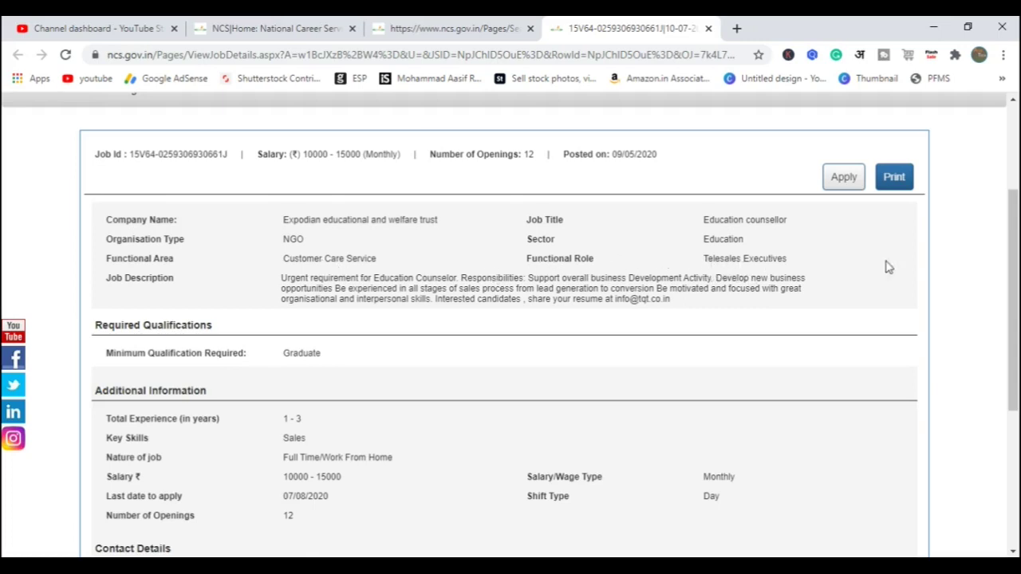
pyautogui.scroll(-1, 1014, 287)
pyautogui.scroll(-2, 1015, 289)
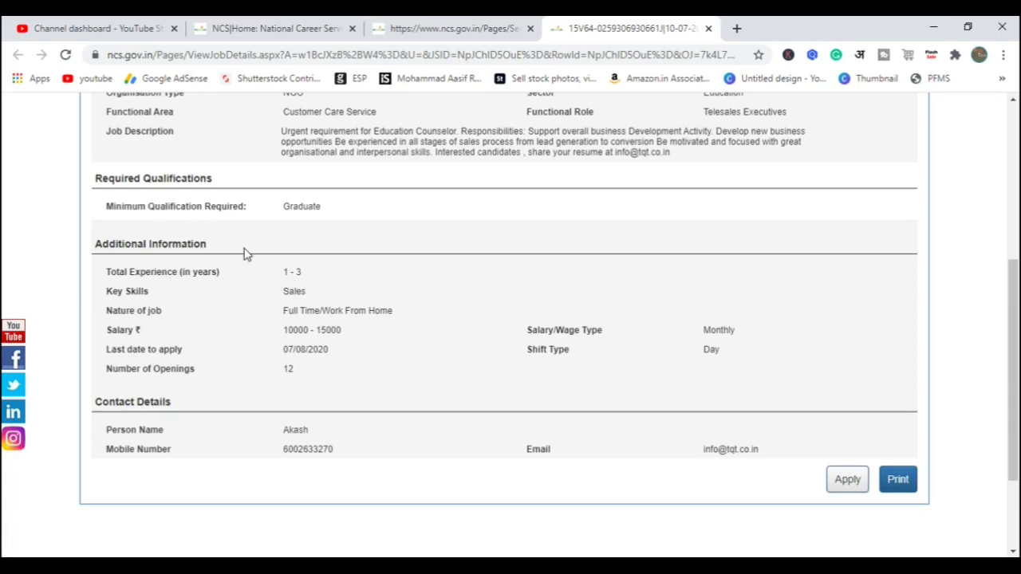
pyautogui.click(469, 30)
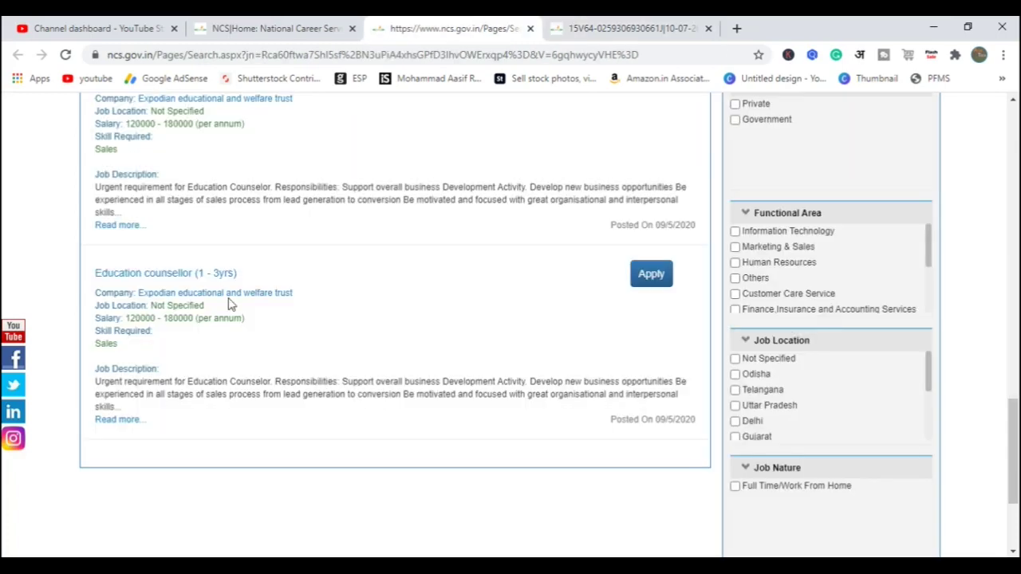
pyautogui.scroll(3, 279, 378)
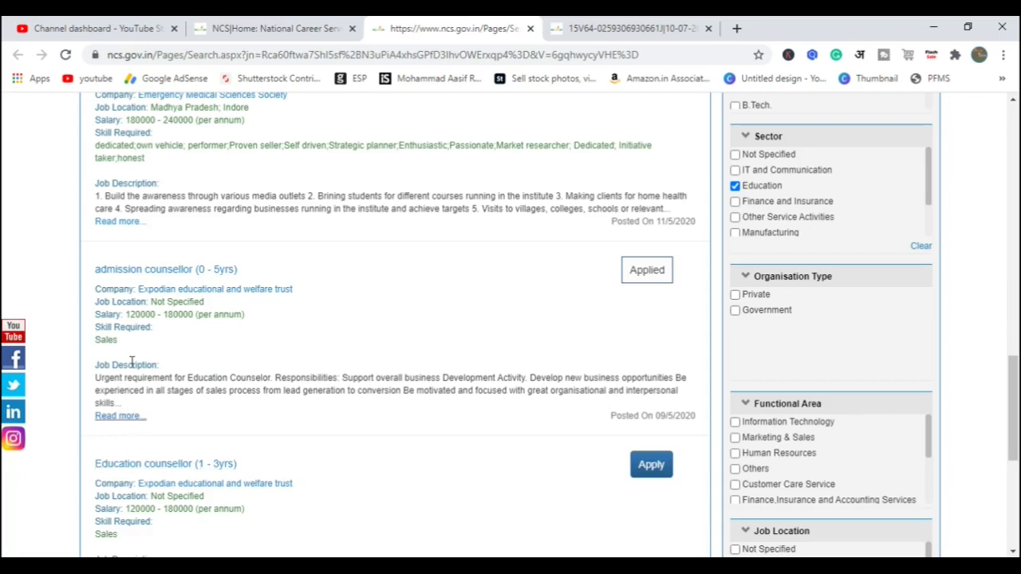
pyautogui.click(634, 28)
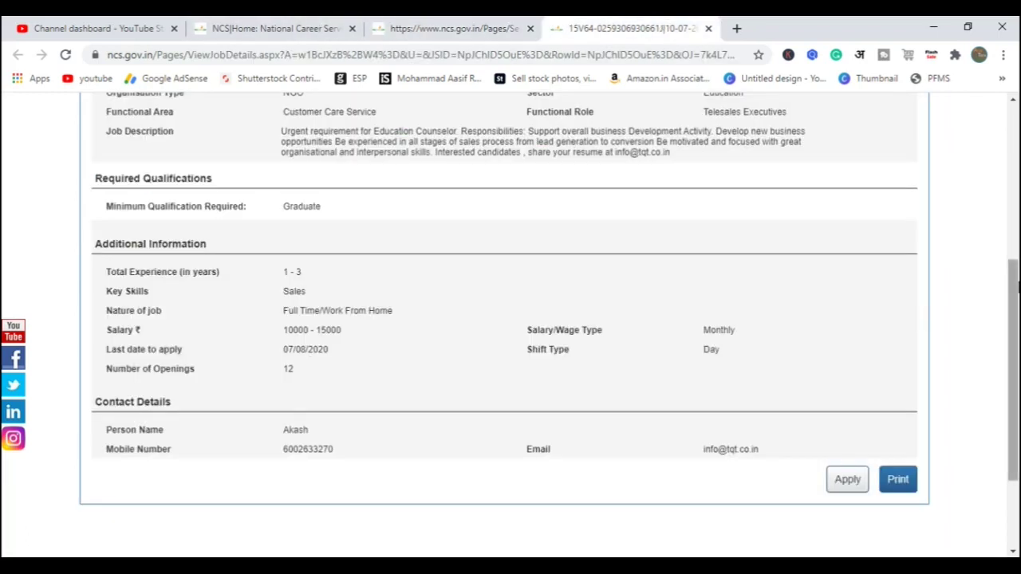
pyautogui.moveTo(1016, 293); pyautogui.dragTo(1017, 291)
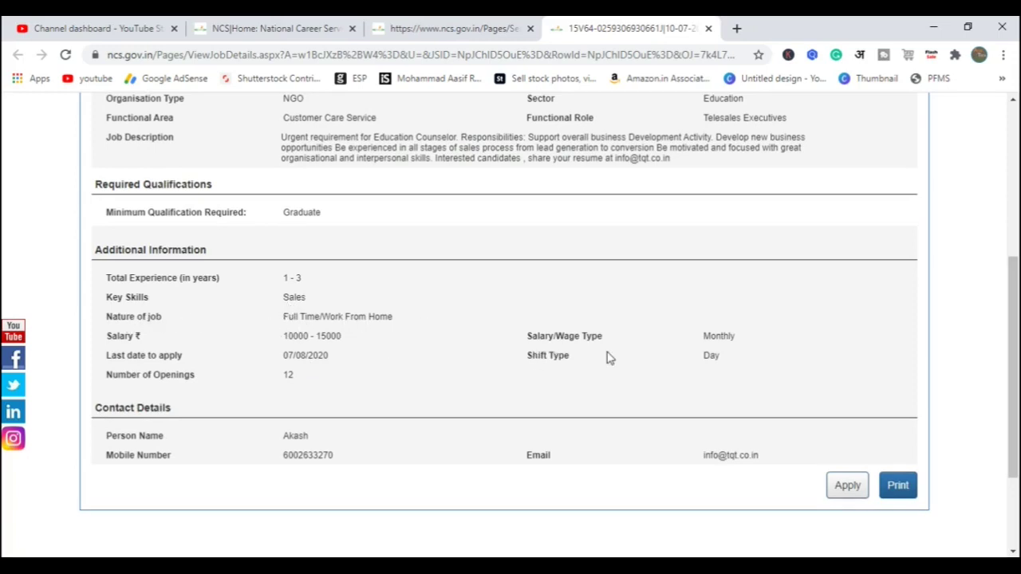
pyautogui.moveTo(1016, 355); pyautogui.dragTo(1015, 239)
pyautogui.scroll(-4, 771, 436)
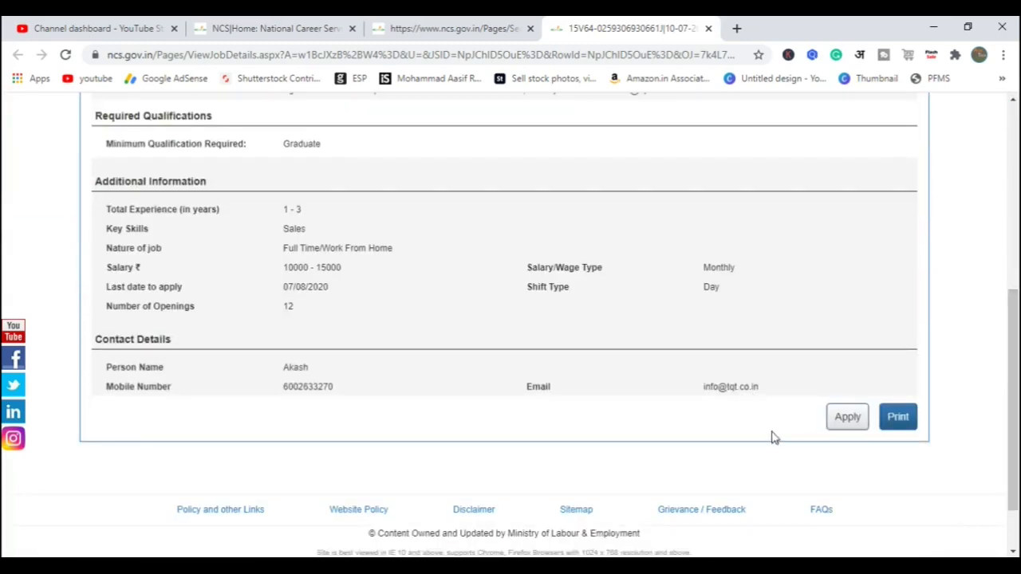
# Submit an application for the Education counsellor job and return to the filtered job list to view its remaining postings and filters
pyautogui.click(847, 419)
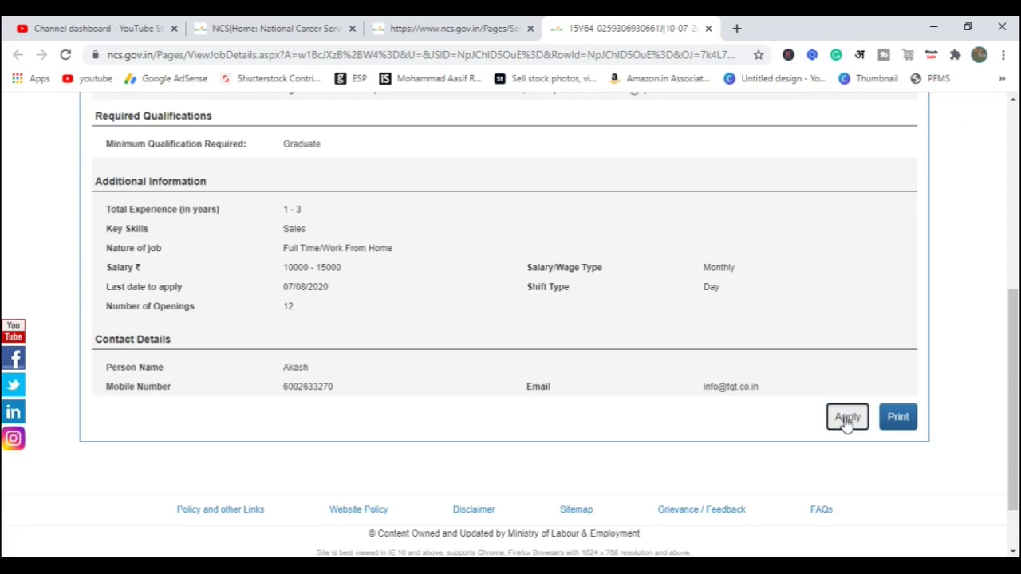
pyautogui.click(493, 24)
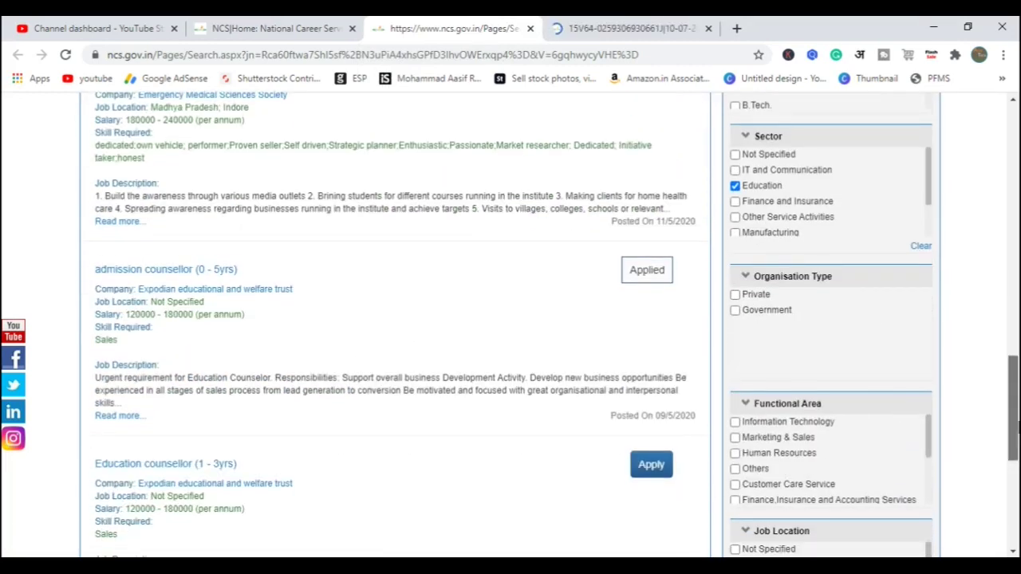
pyautogui.moveTo(1014, 433); pyautogui.dragTo(1011, 488)
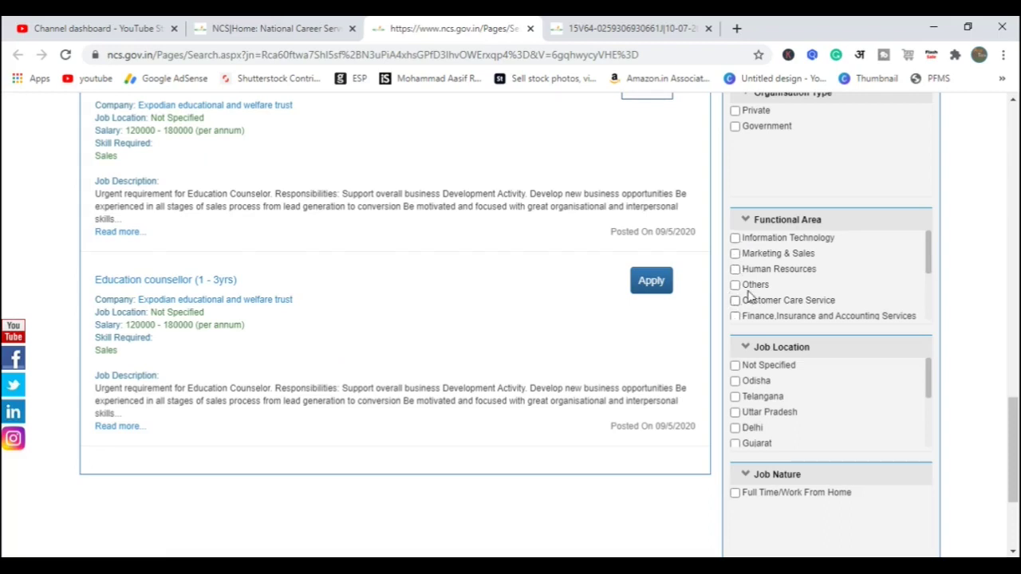
# Look through the functional area, job location and job nature filters beside the Education sector job postings
pyautogui.moveTo(928, 254); pyautogui.dragTo(930, 305)
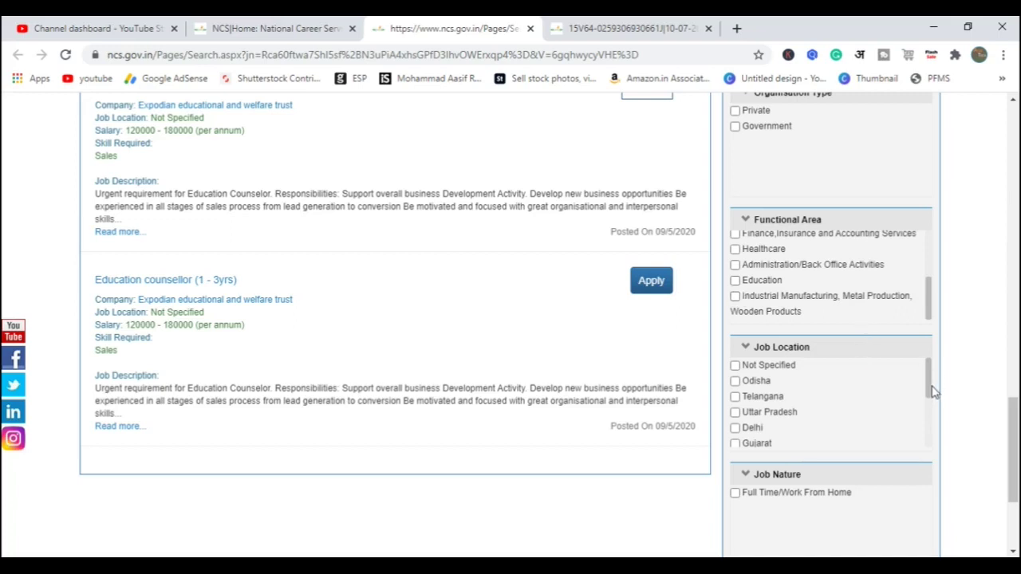
pyautogui.moveTo(933, 391); pyautogui.dragTo(931, 433)
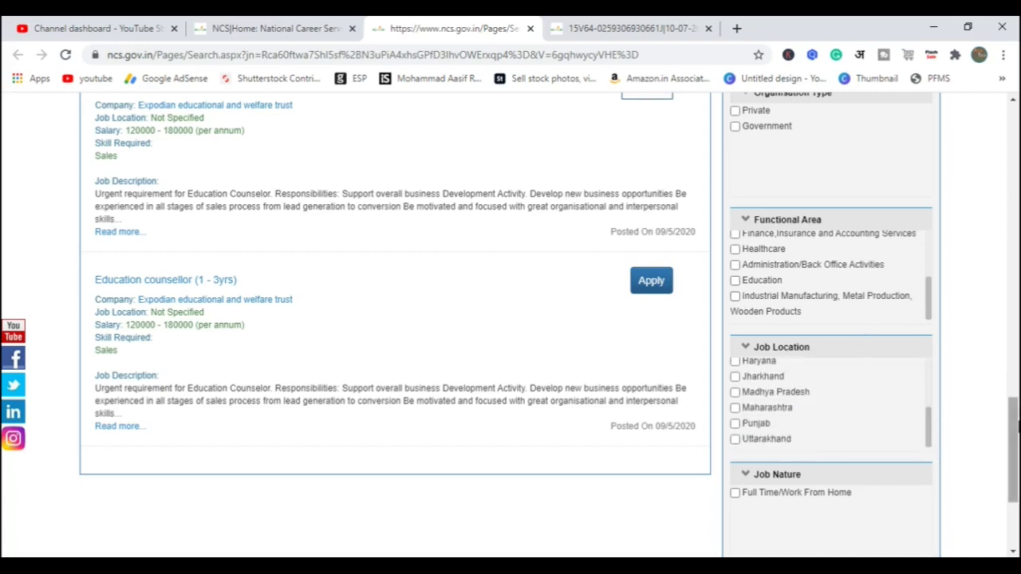
pyautogui.scroll(-2, 1018, 427)
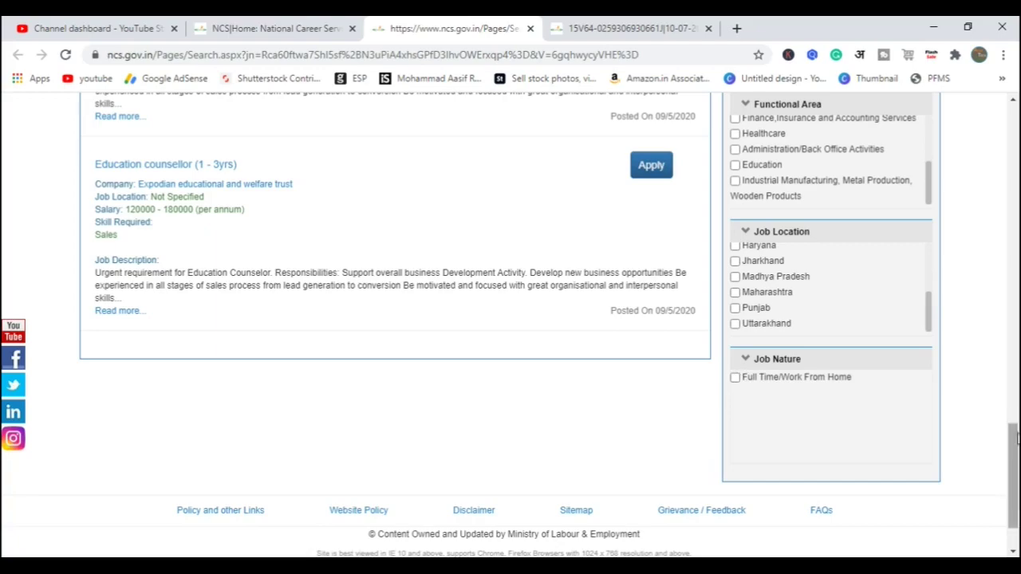
pyautogui.scroll(8, 407, 267)
pyautogui.scroll(-6, 407, 268)
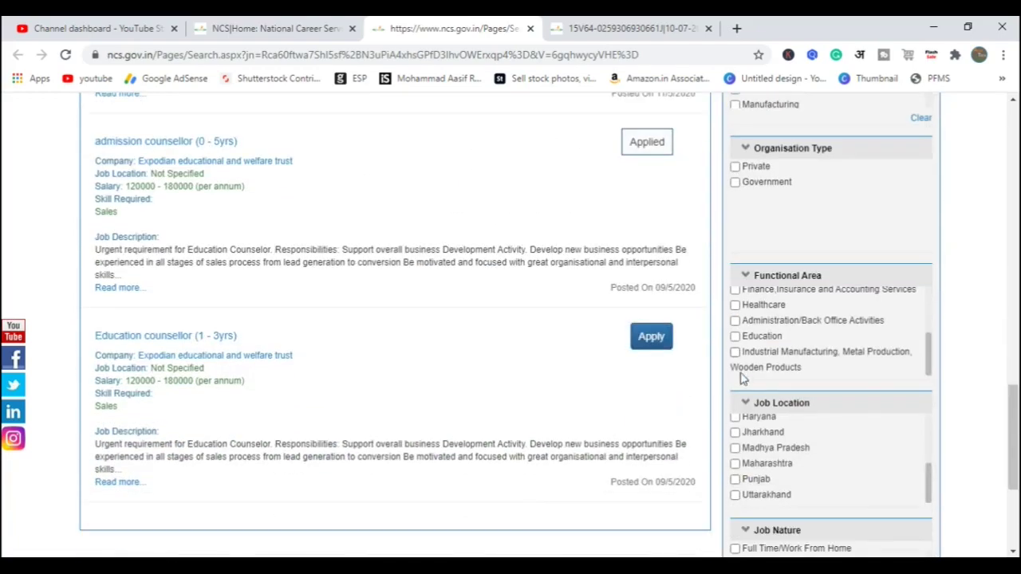
pyautogui.moveTo(1014, 434)
pyautogui.mouseDown()
pyautogui.moveTo(1014, 280)
pyautogui.moveTo(1014, 447)
pyautogui.mouseUp()
# Check the eligibility comparison for the Education counsellor job again, and return to the start of the filtered job list
pyautogui.click(630, 28)
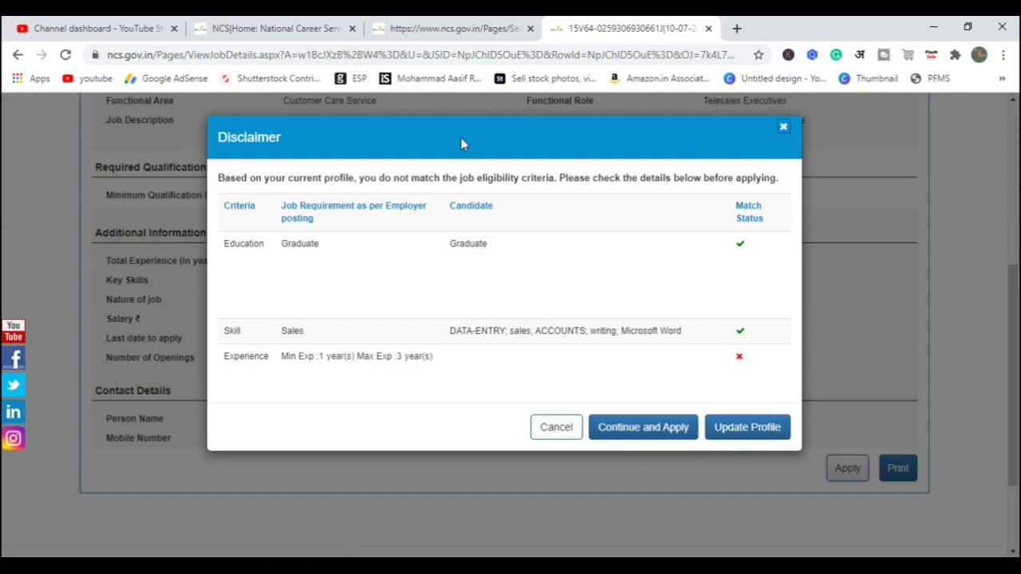
pyautogui.click(447, 28)
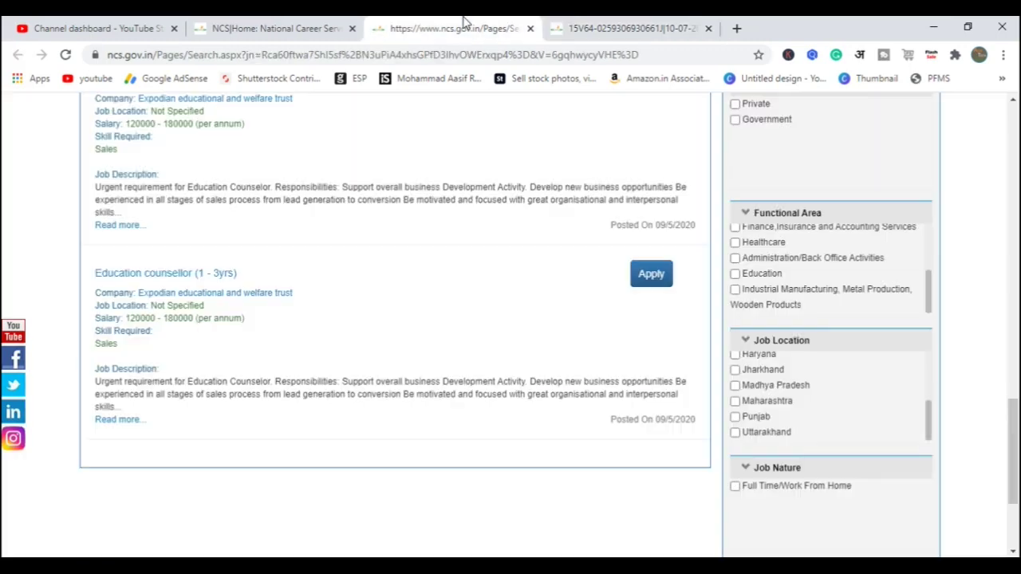
pyautogui.moveTo(1013, 395); pyautogui.dragTo(1014, 315)
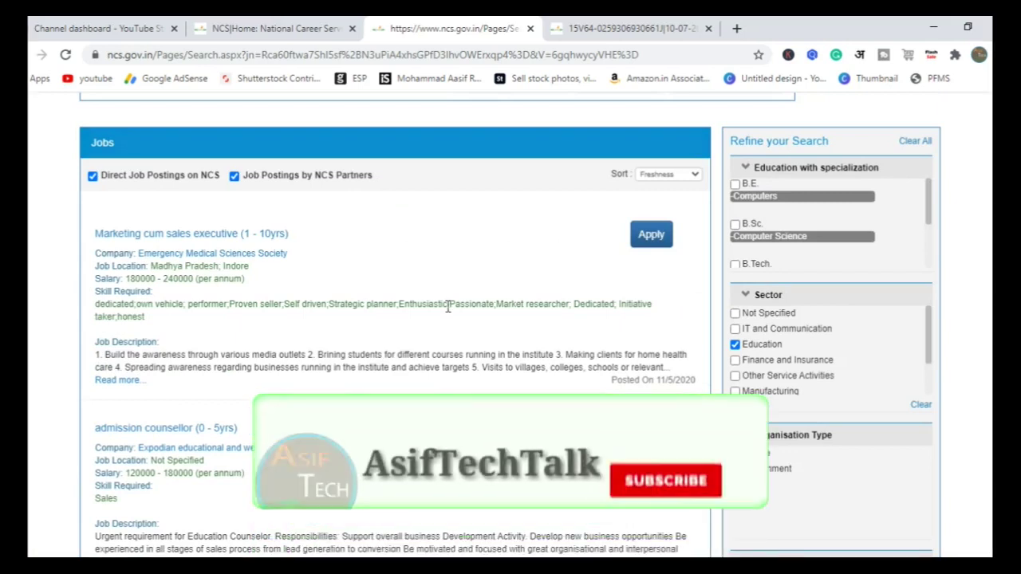